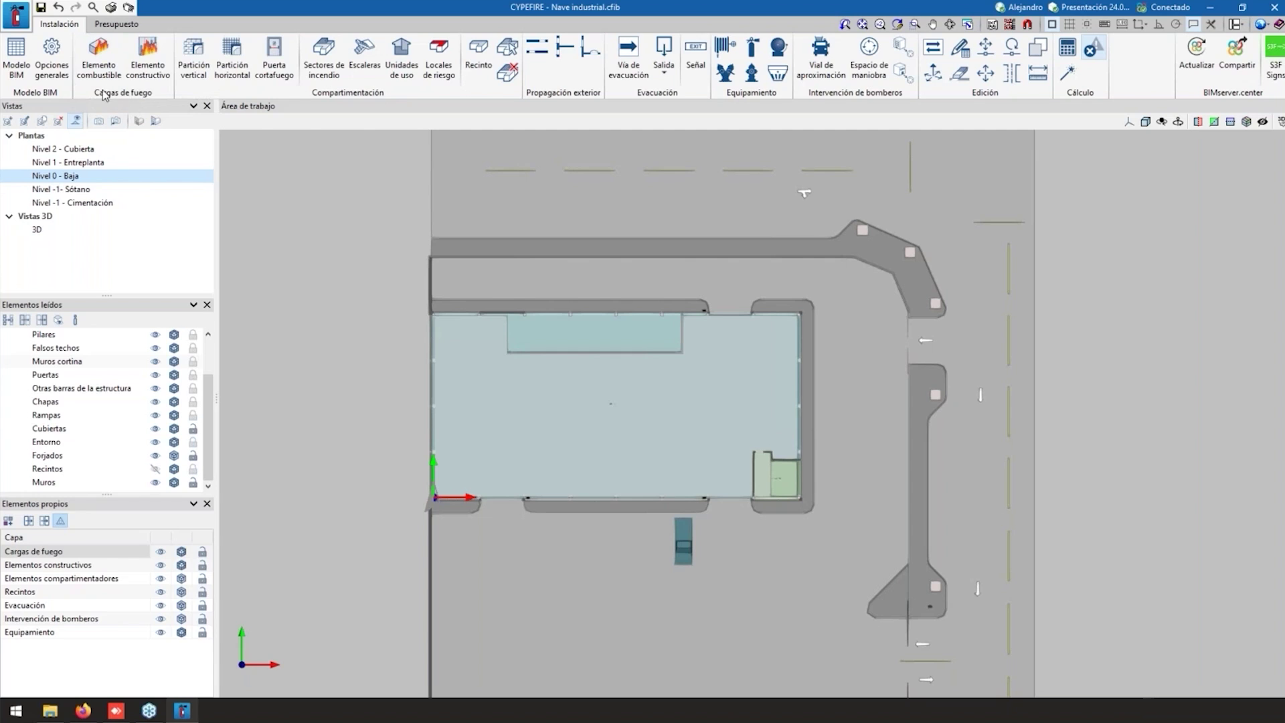
Step: Examine the properties of a new construction element, including the settings of its undefined layer
left_click(111, 71)
left_click(149, 71)
left_click(149, 71)
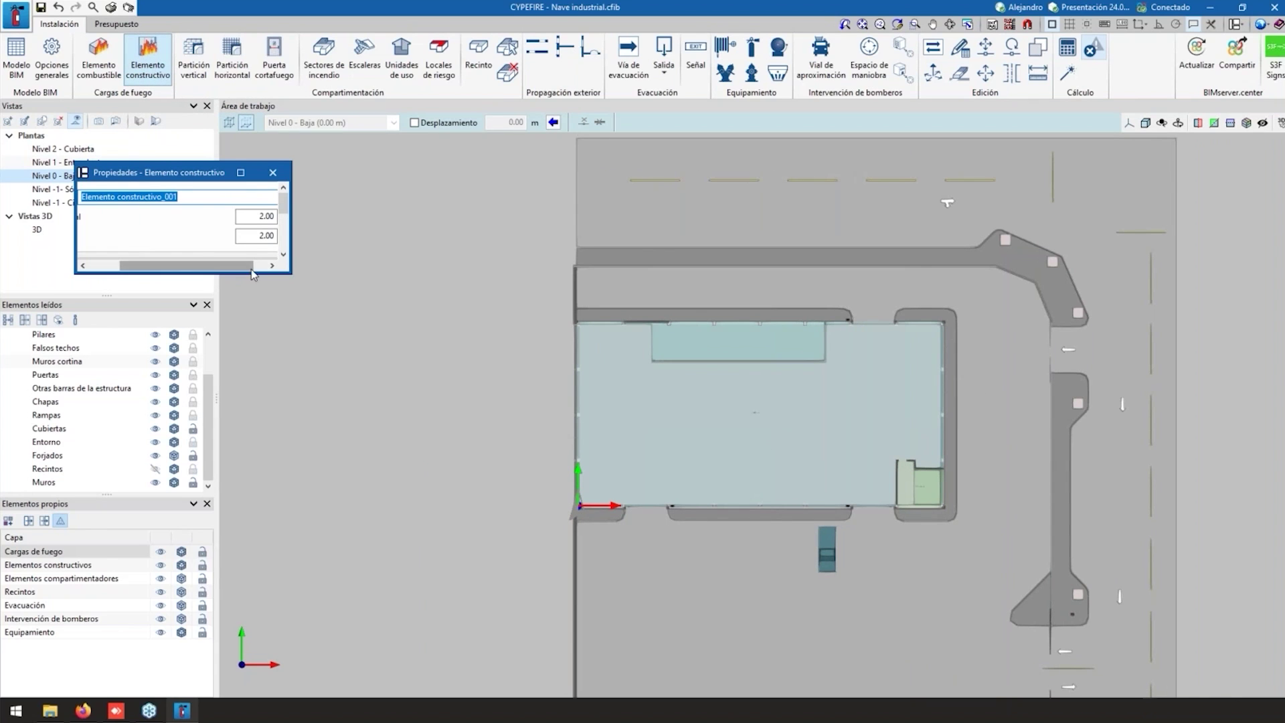
left_click_drag(288, 272, 350, 428)
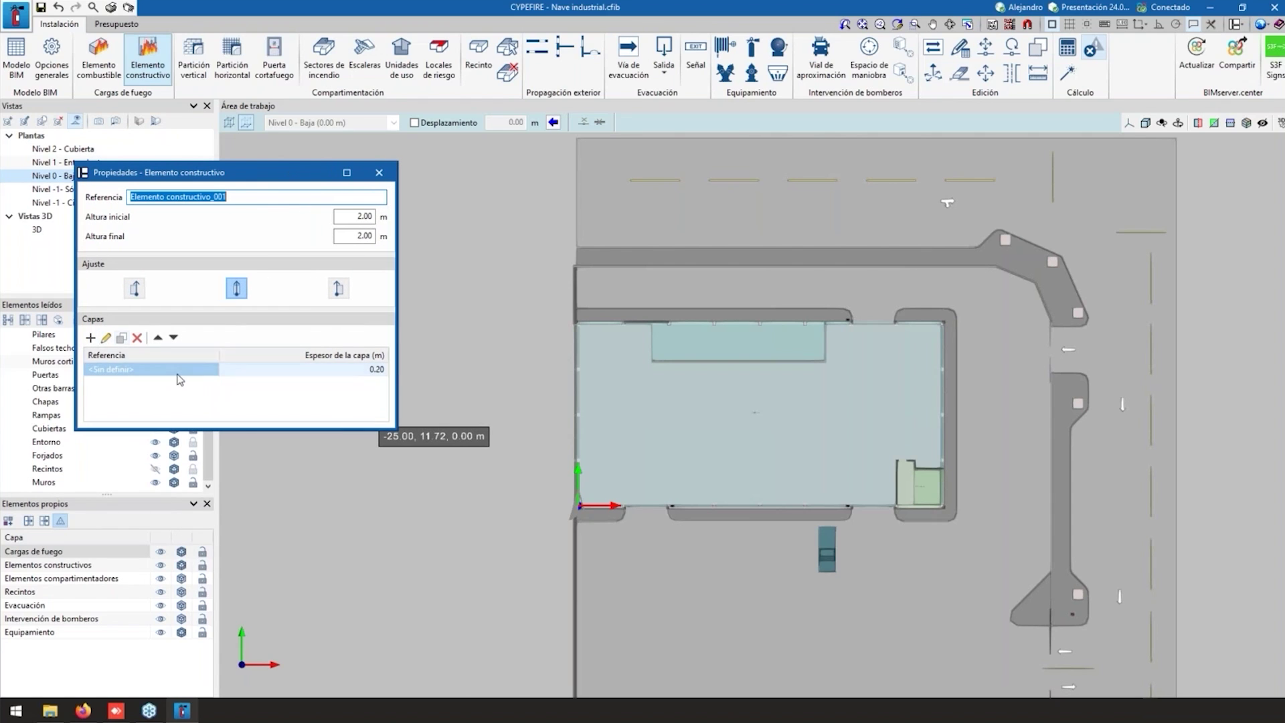
left_click(106, 338)
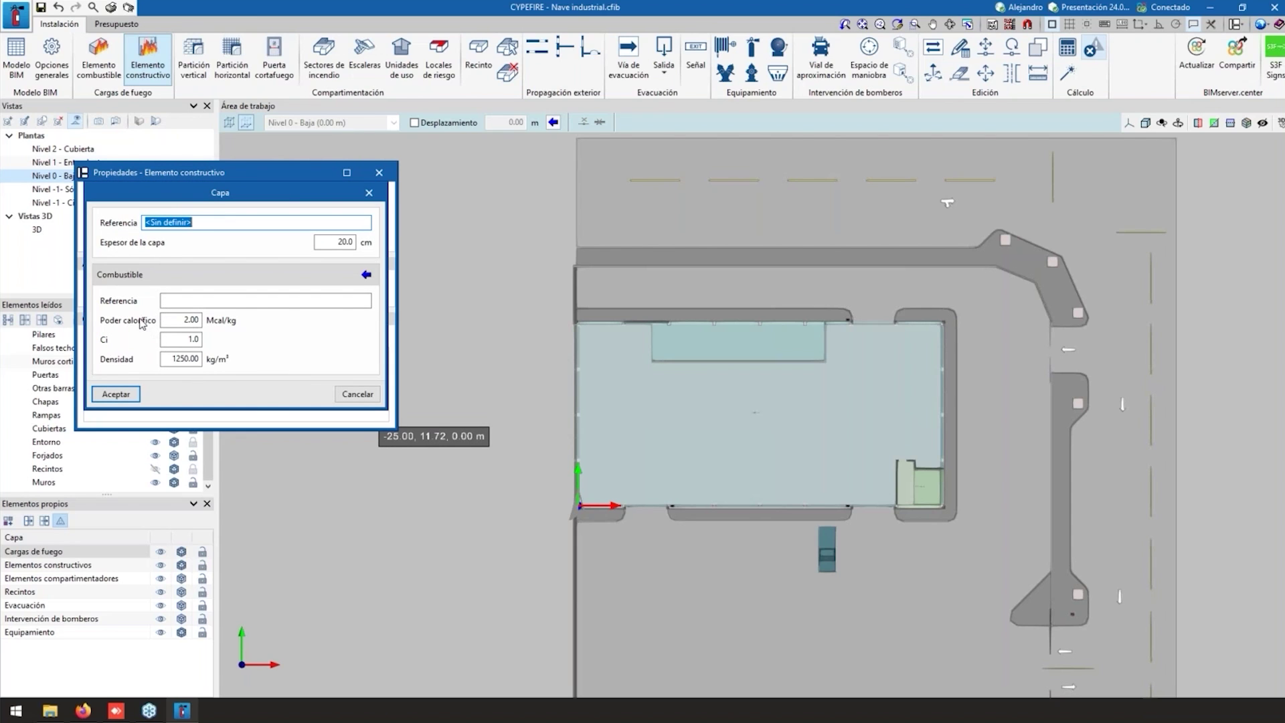
key("Return")
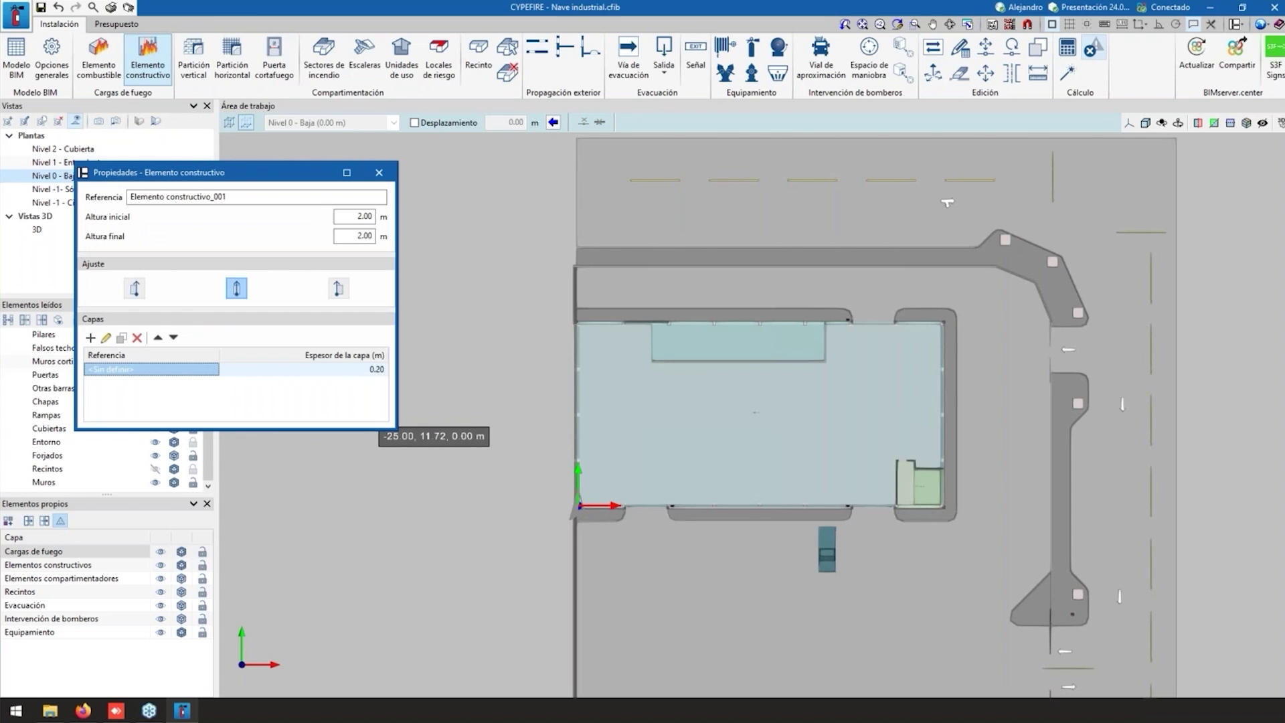
left_click(379, 172)
Step: Open the combustible element properties and arrange them as an enlarged floating window beside the floor plan
left_click(101, 72)
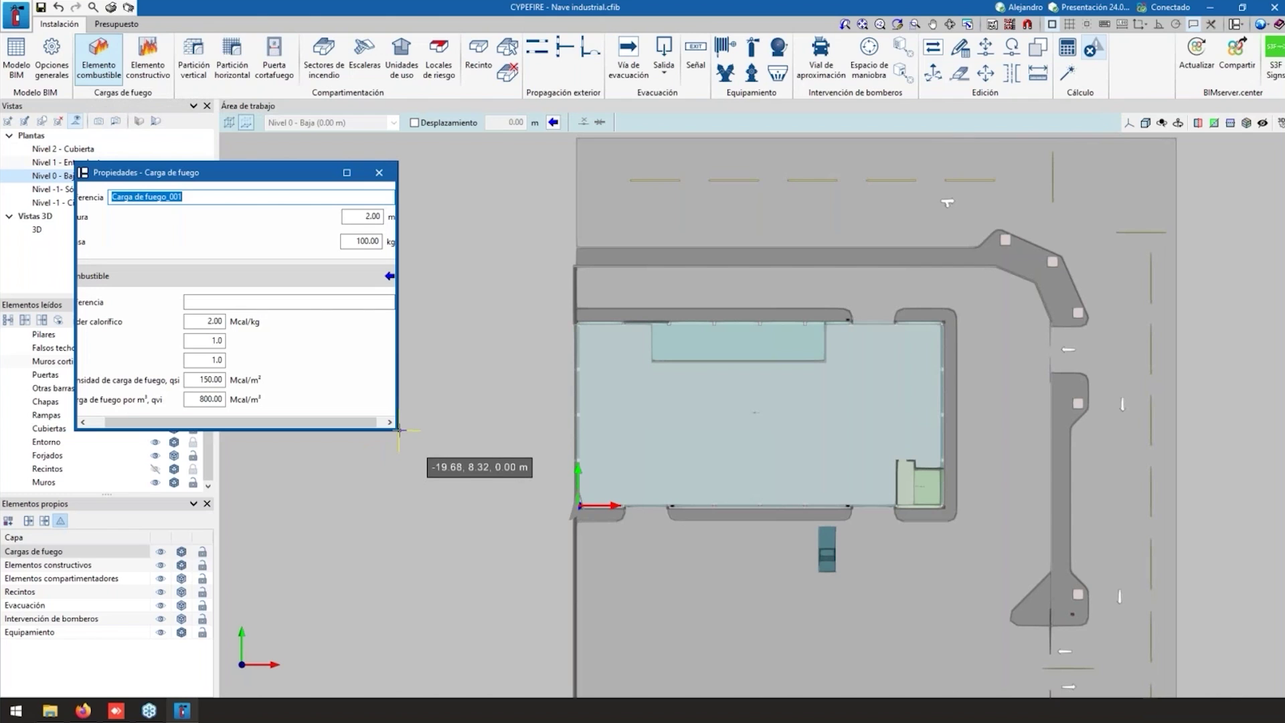
left_click_drag(397, 431, 510, 460)
left_click_drag(380, 170, 481, 152)
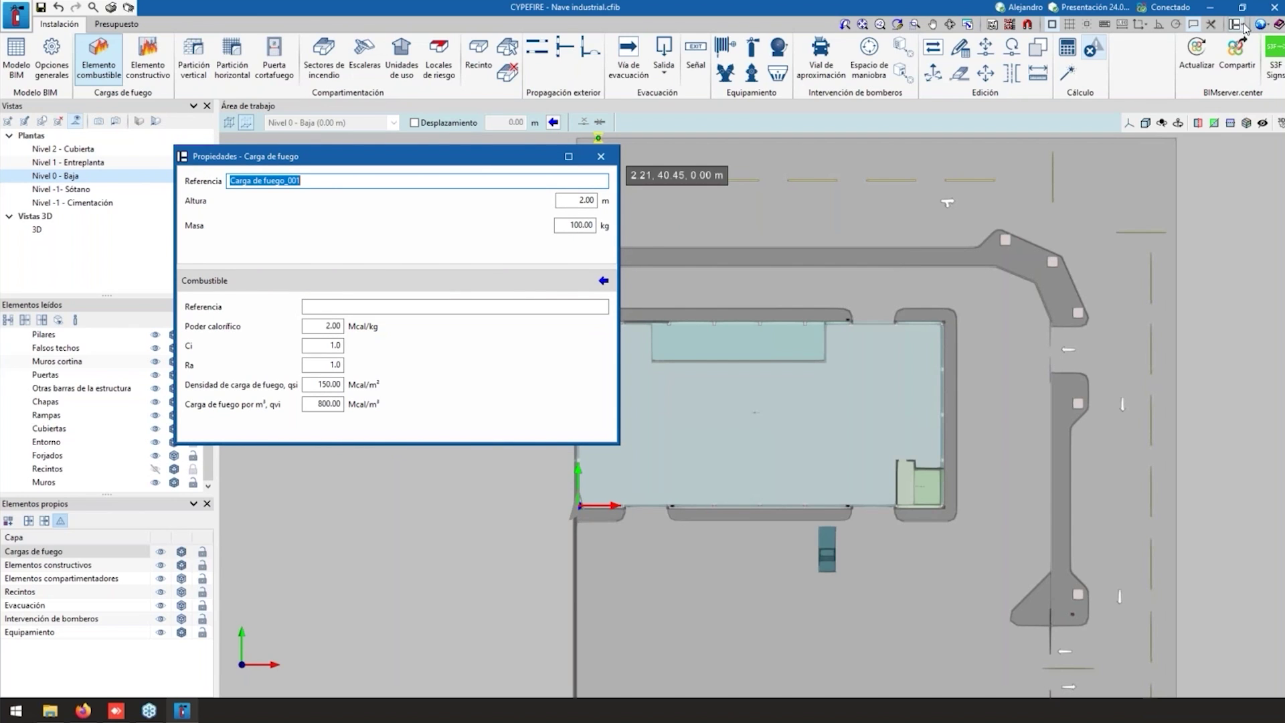
left_click_drag(227, 150, 323, 113)
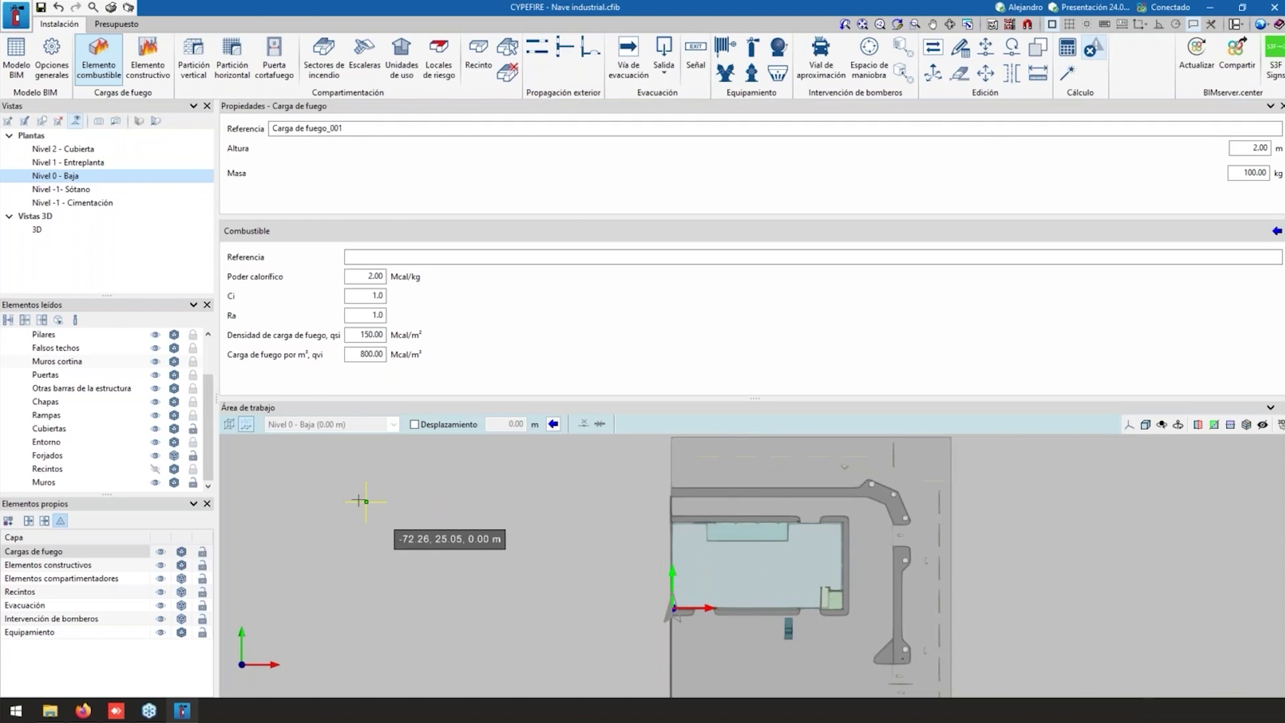
scroll(348, 499, "down", 3)
left_click_drag(338, 105, 342, 269)
left_click_drag(483, 280, 292, 185)
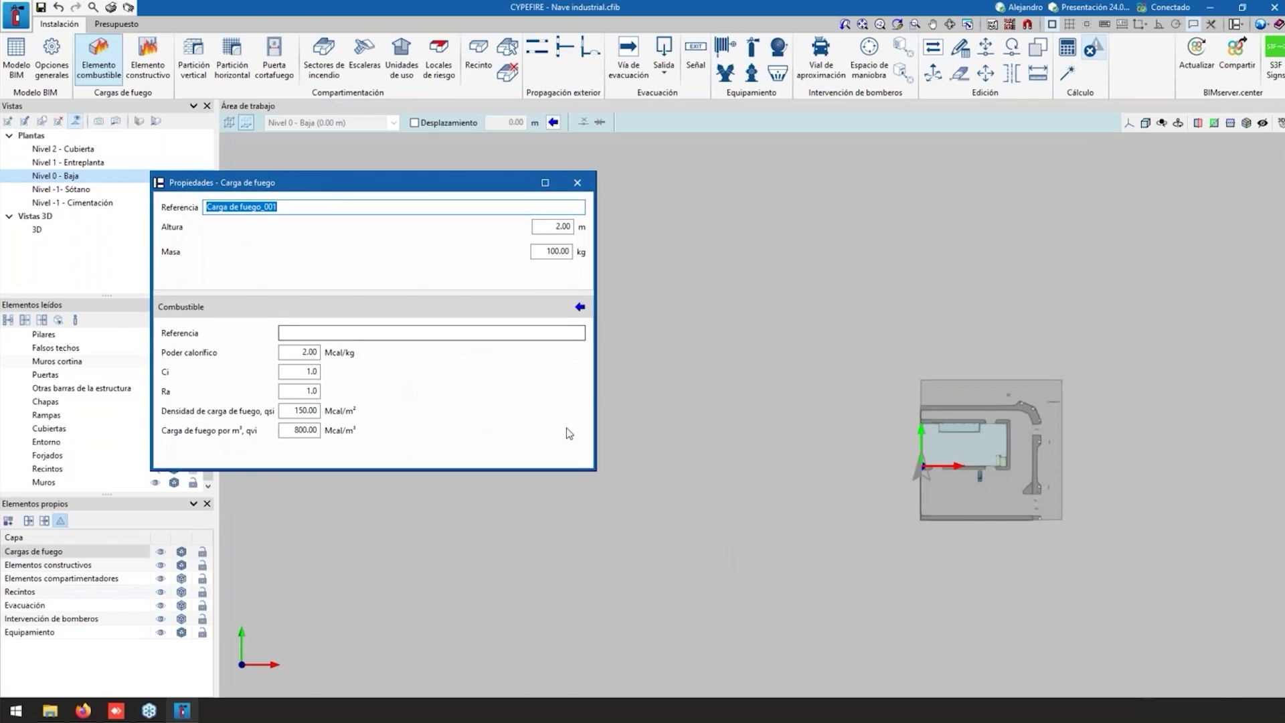
scroll(784, 499, "up", 4)
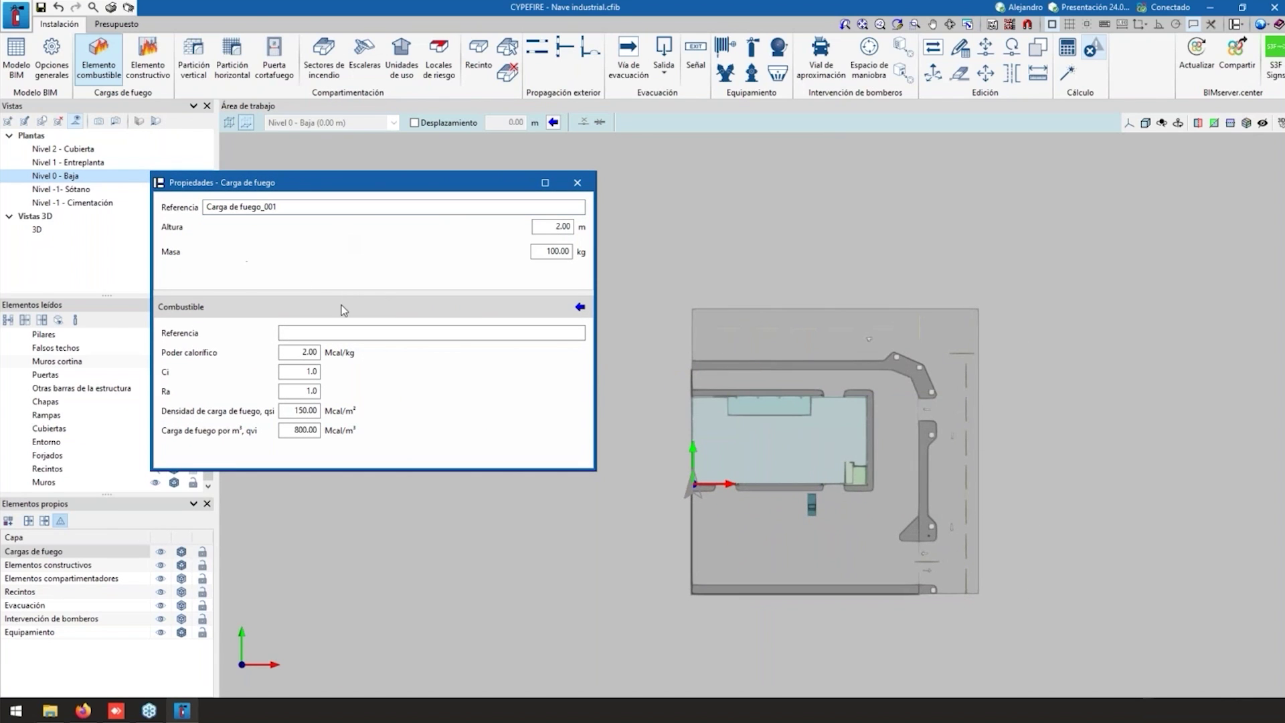
Step: Look at the list of fire sectors defined in the BIM model
left_click(324, 57)
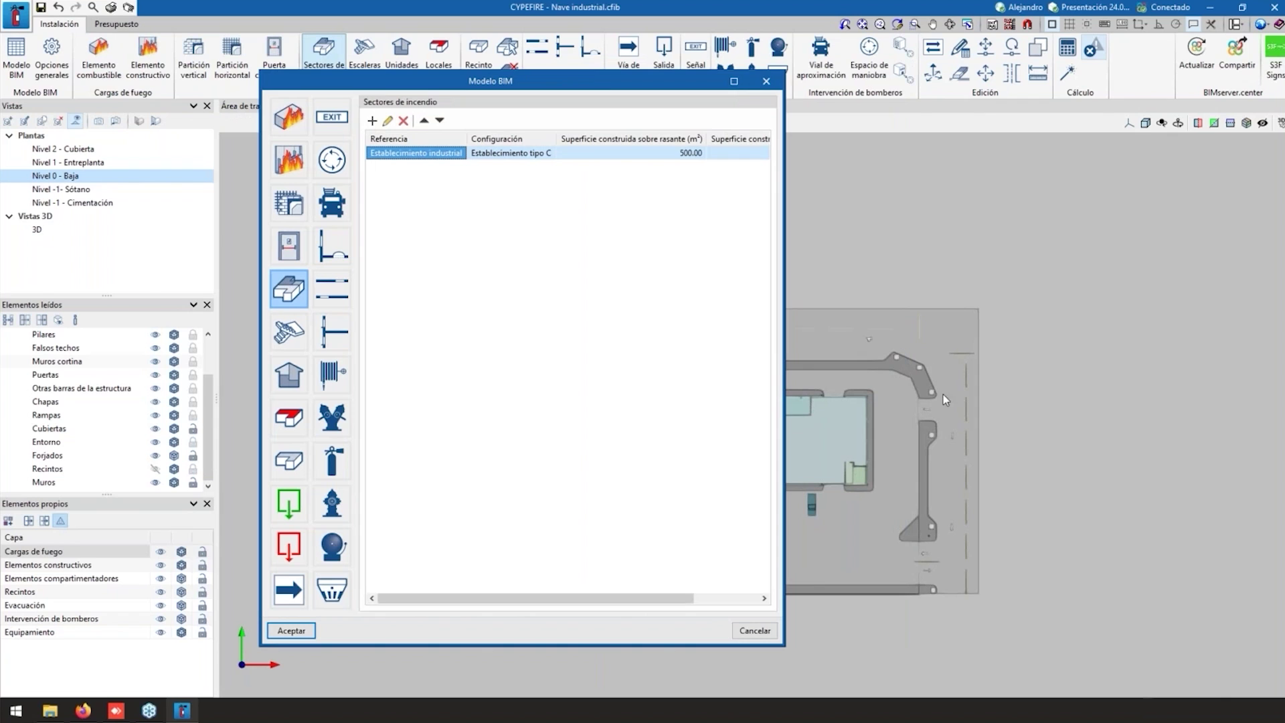
left_click_drag(700, 81, 571, 74)
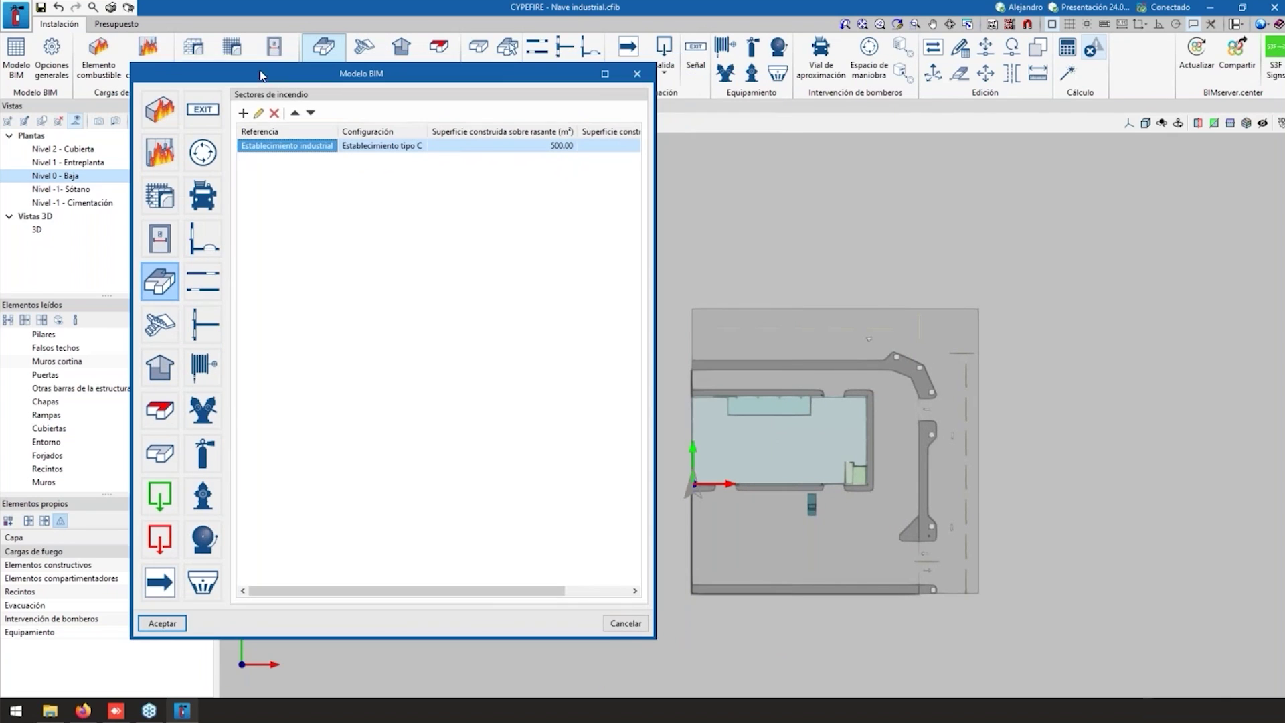
left_click(638, 74)
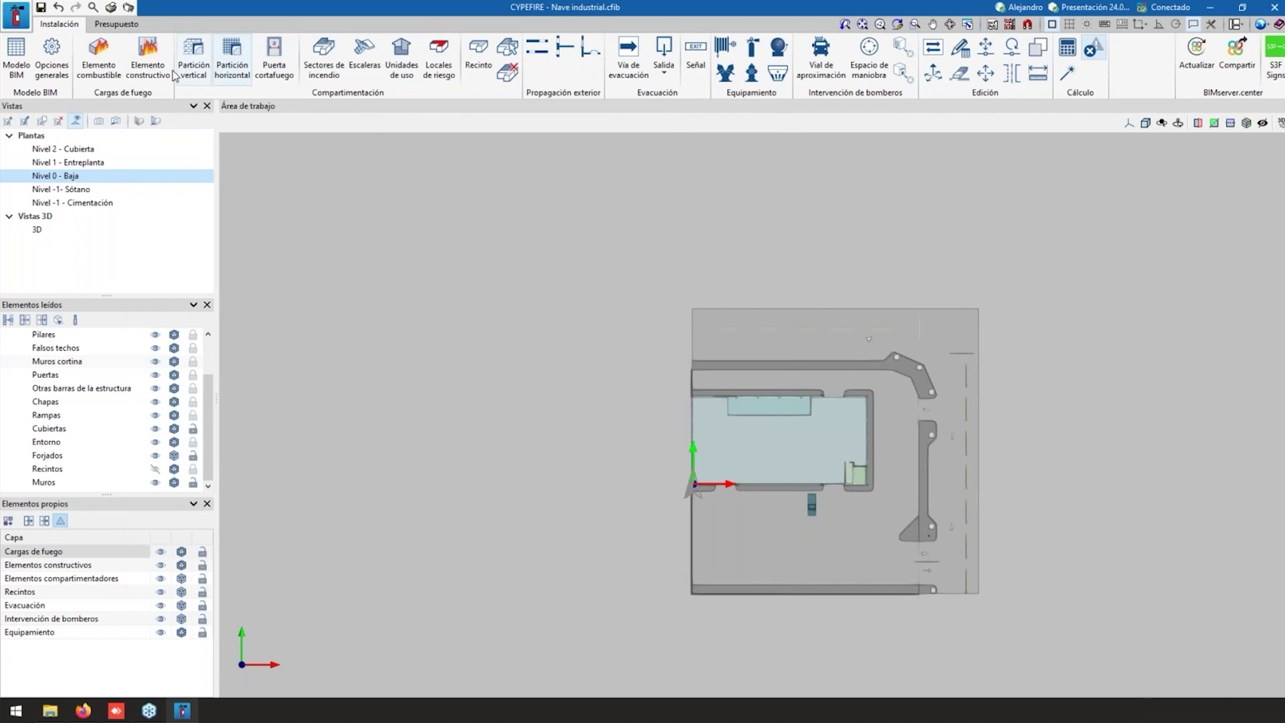
Step: Start a combustible element and enter Harina as the reference of its combustible
left_click(99, 76)
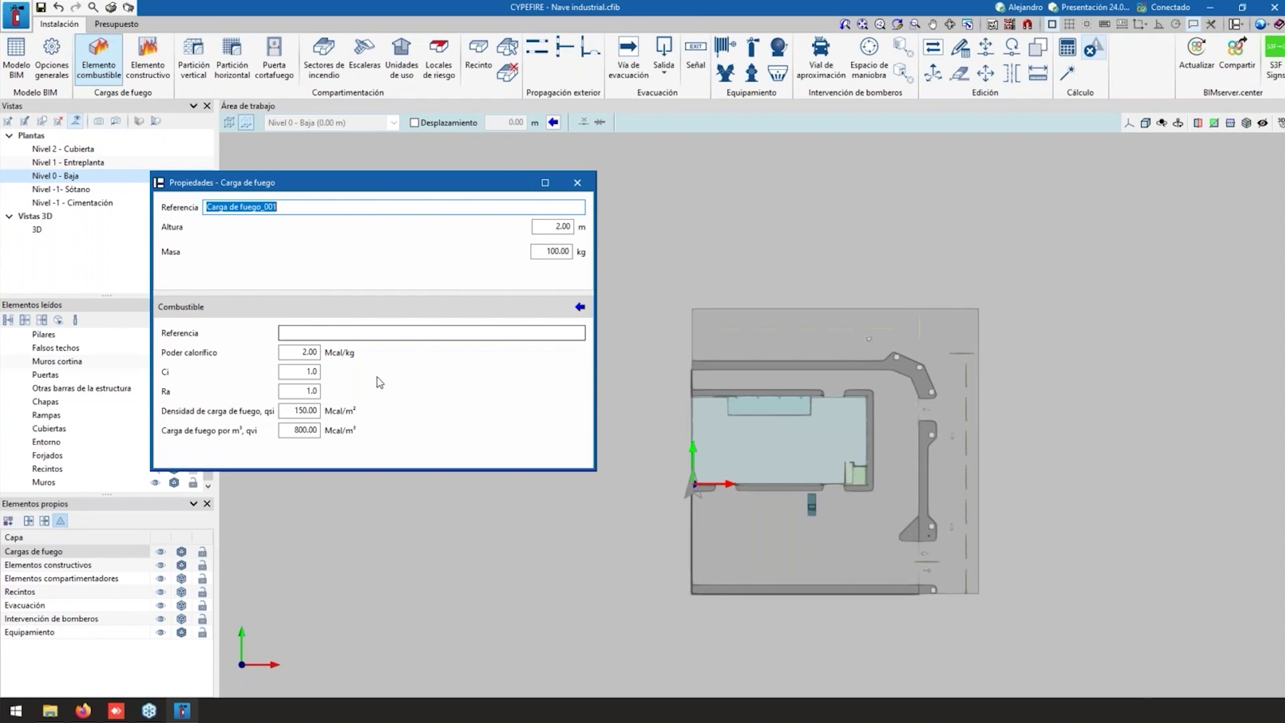
left_click_drag(593, 468, 579, 453)
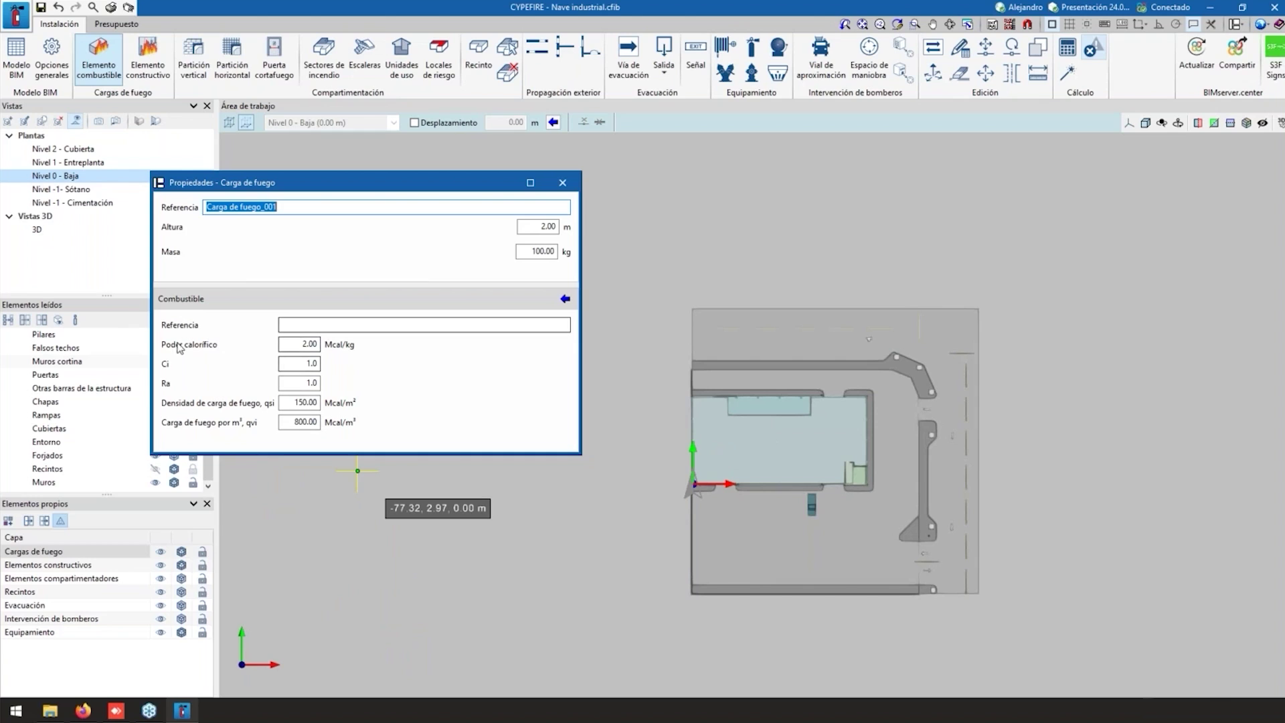
left_click(295, 325)
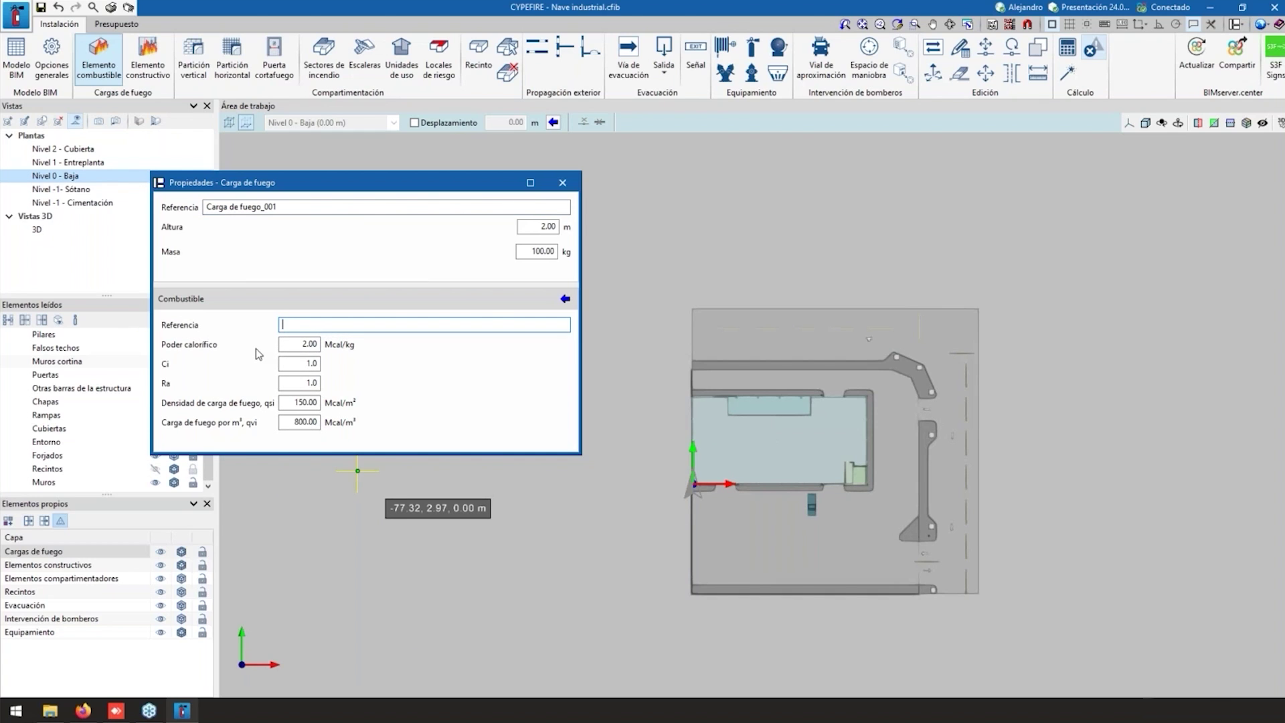
type("Harina")
left_click(305, 402)
left_click(299, 422)
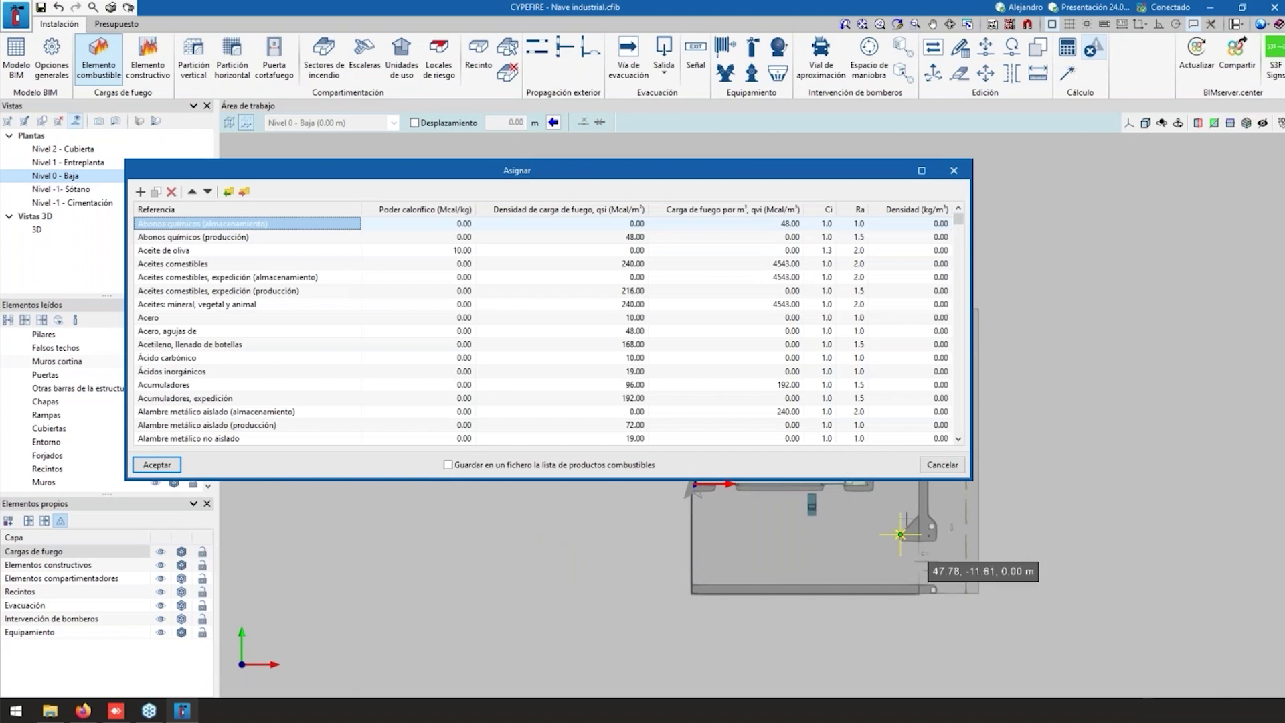
Step: Enlarge the catalogue of combustible products and browse through its references
left_click_drag(967, 477, 915, 586)
left_click_drag(730, 173, 768, 127)
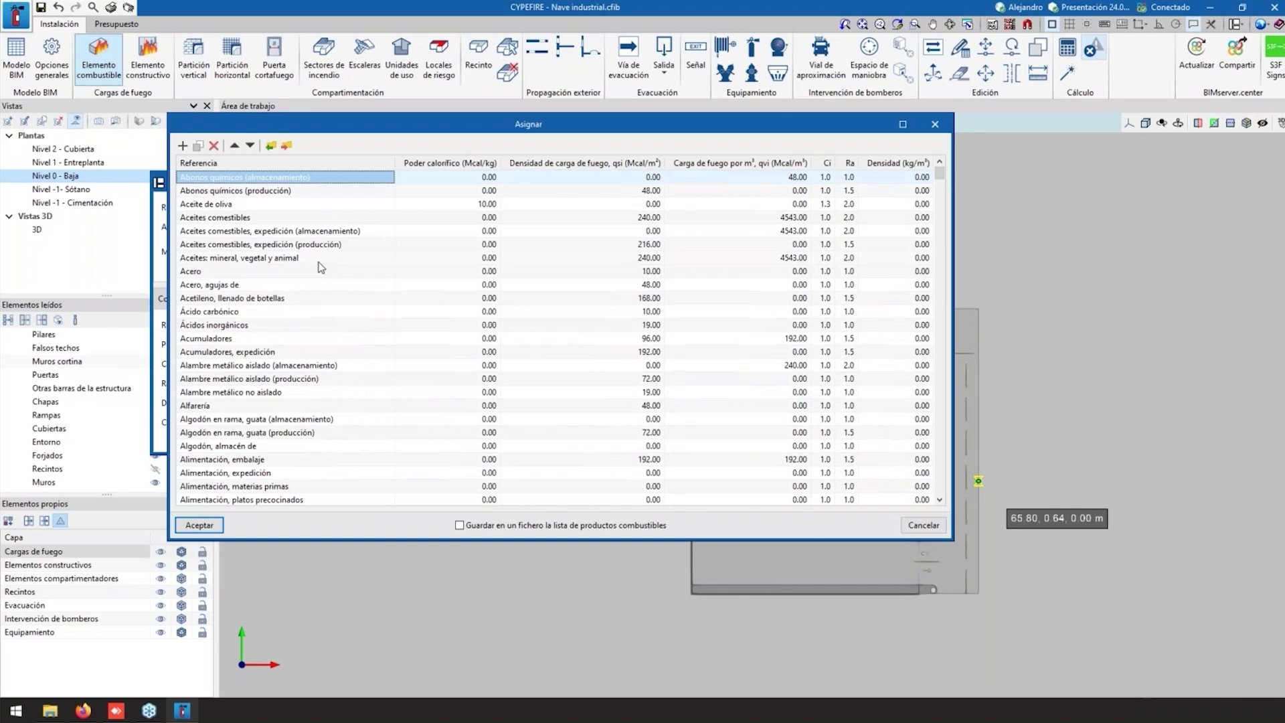
scroll(321, 268, "down", 20)
scroll(301, 224, "down", 20)
scroll(264, 234, "down", 20)
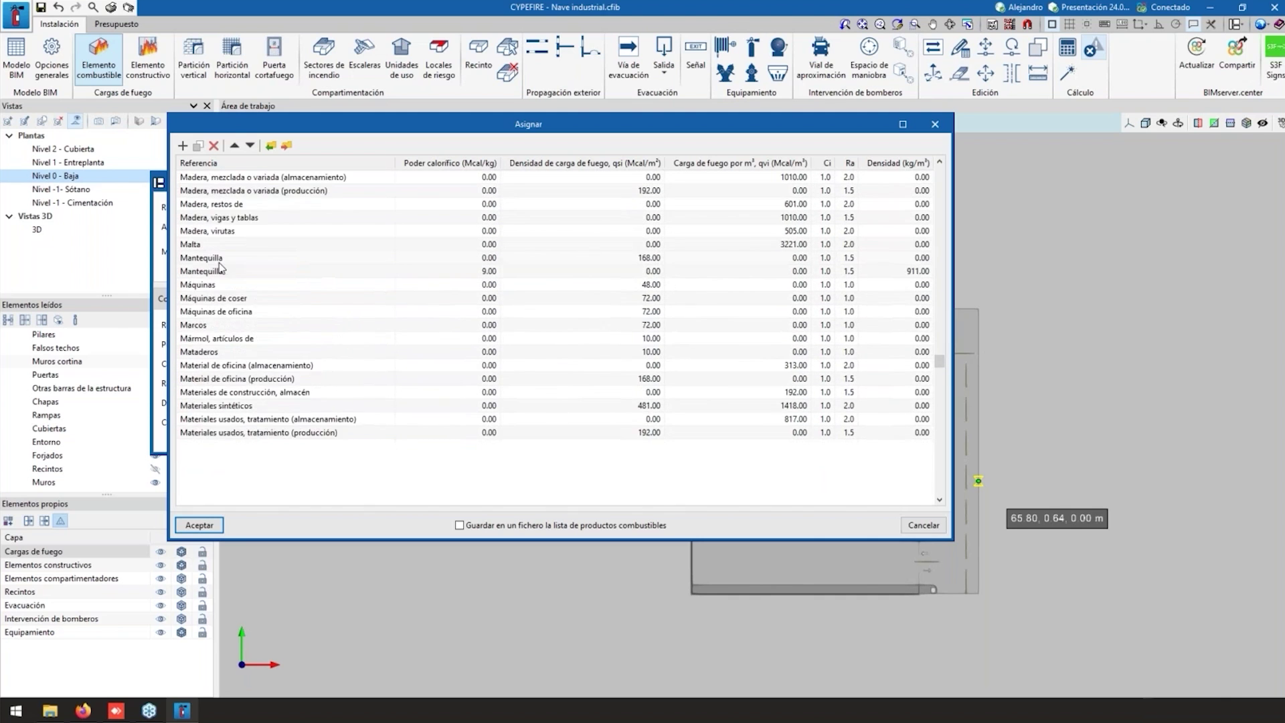
scroll(221, 267, "down", 20)
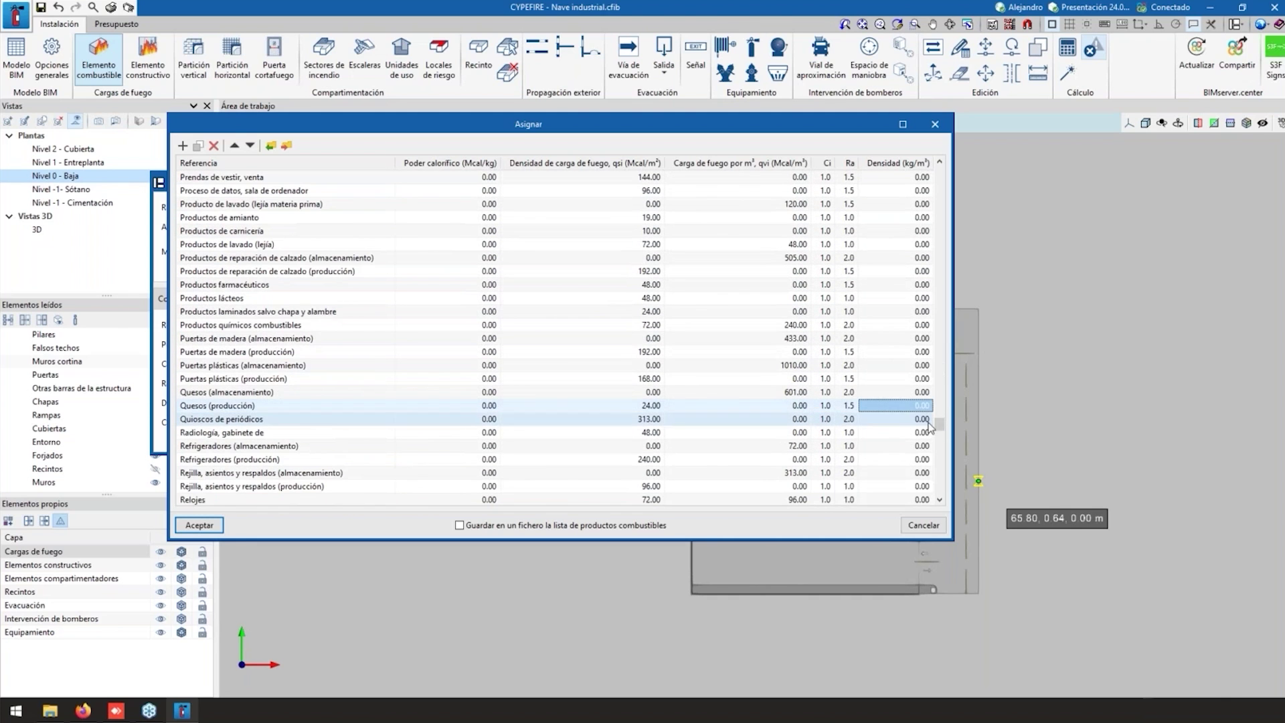
scroll(938, 422, "up", 20)
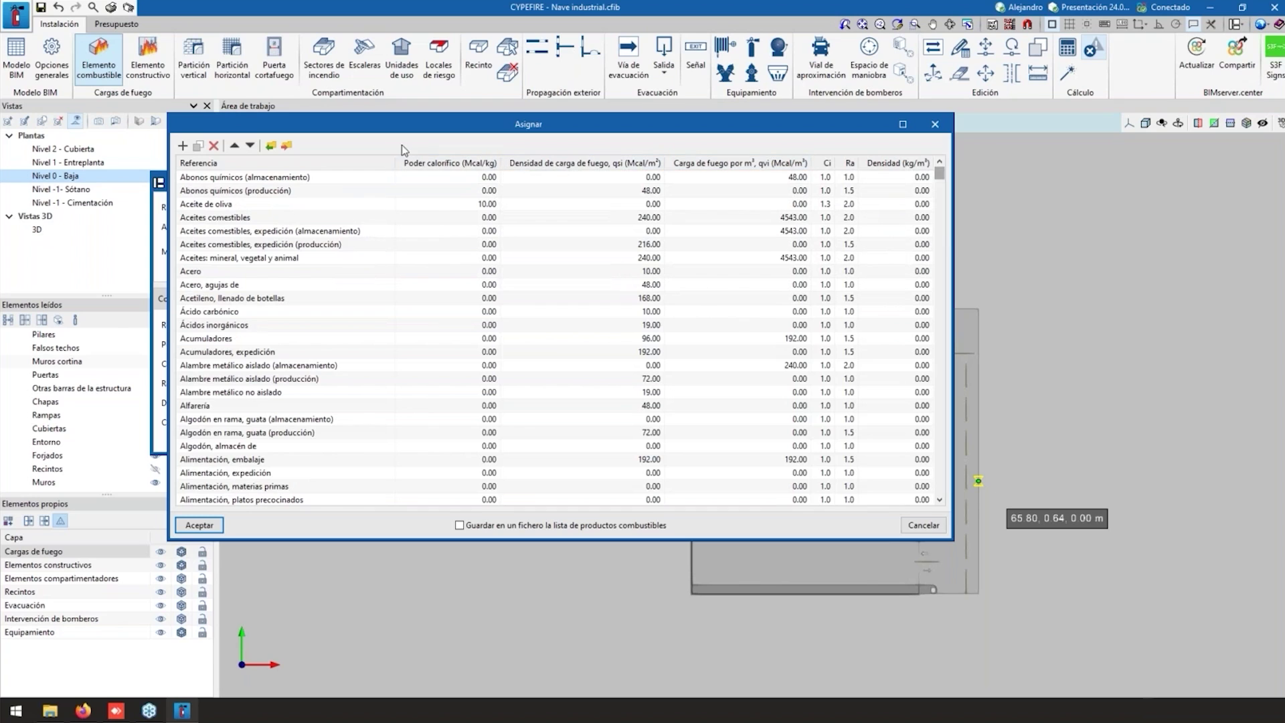
left_click(335, 202)
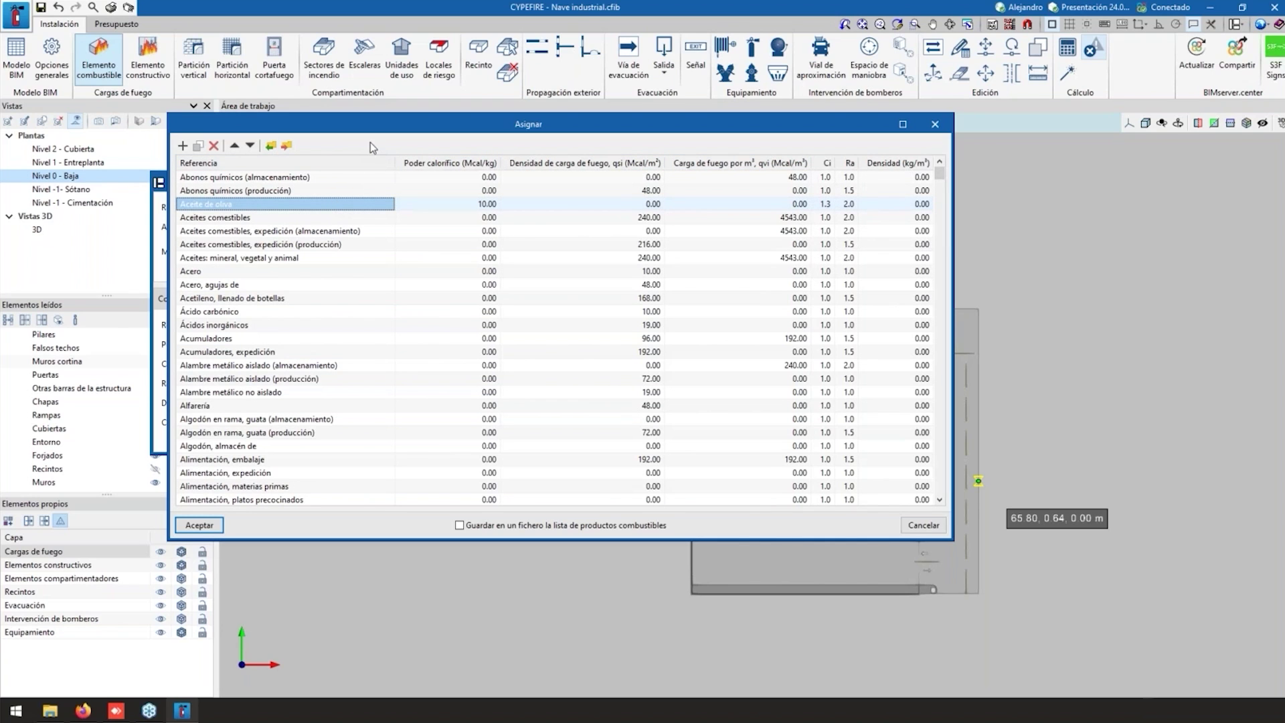
right_click(376, 163)
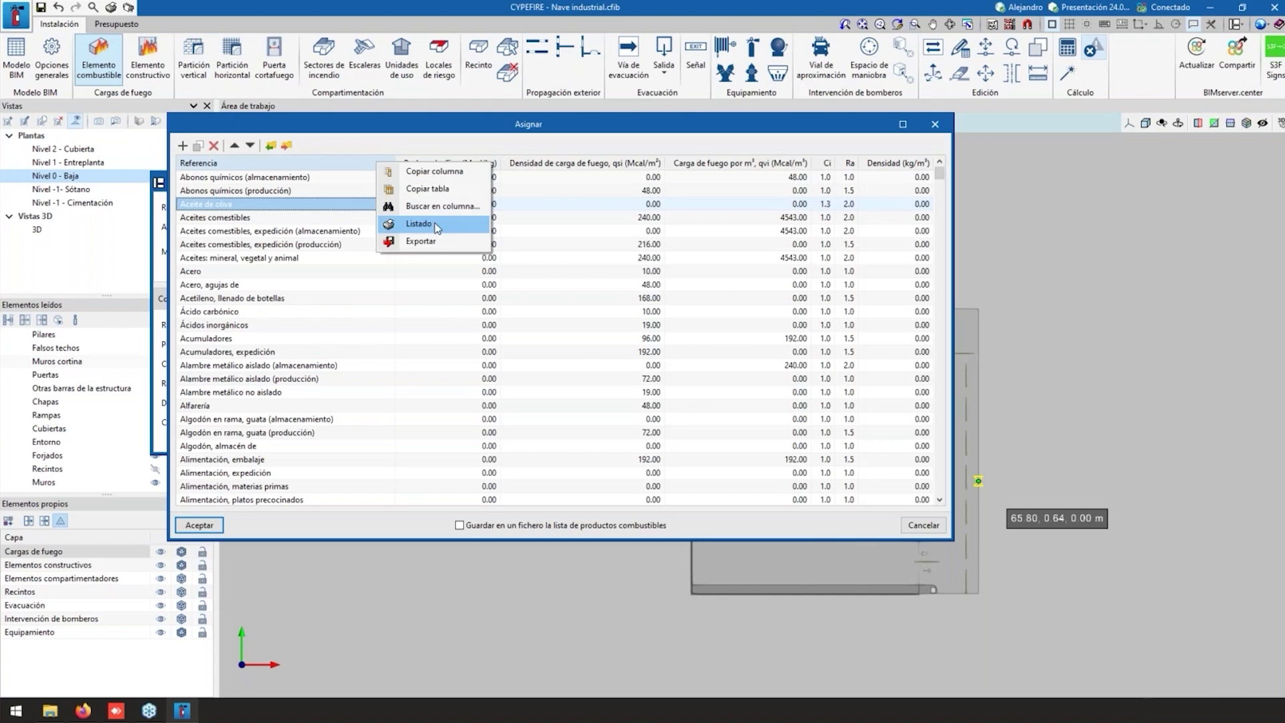
left_click(410, 207)
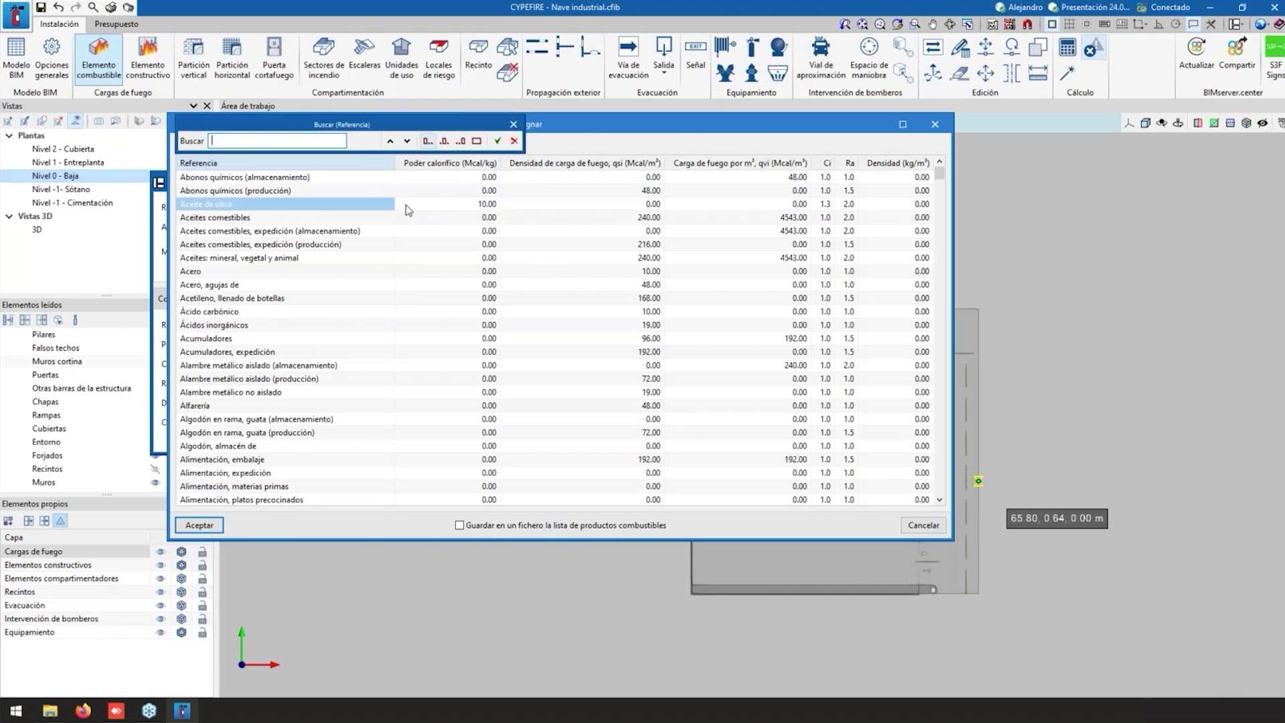
left_click(514, 124)
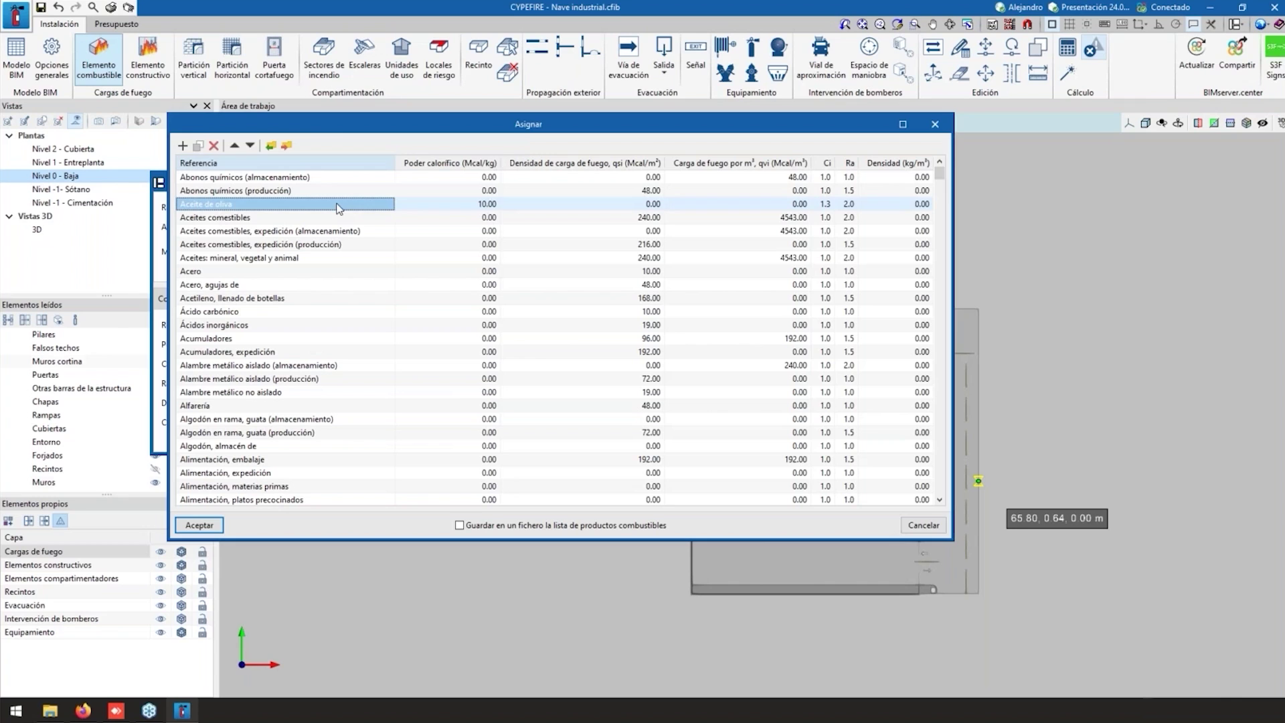
Step: Search the catalogue's reference column for "panade" and go through the matching products
key("ctrl+f")
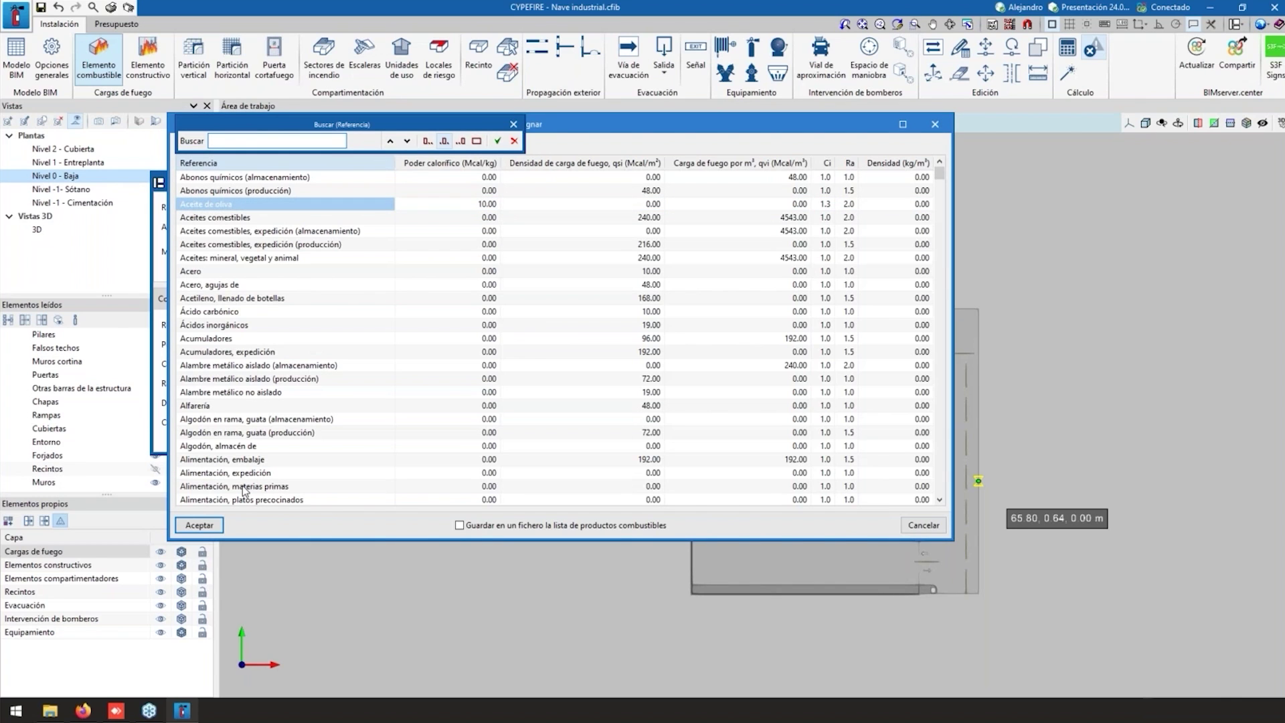
type("panade")
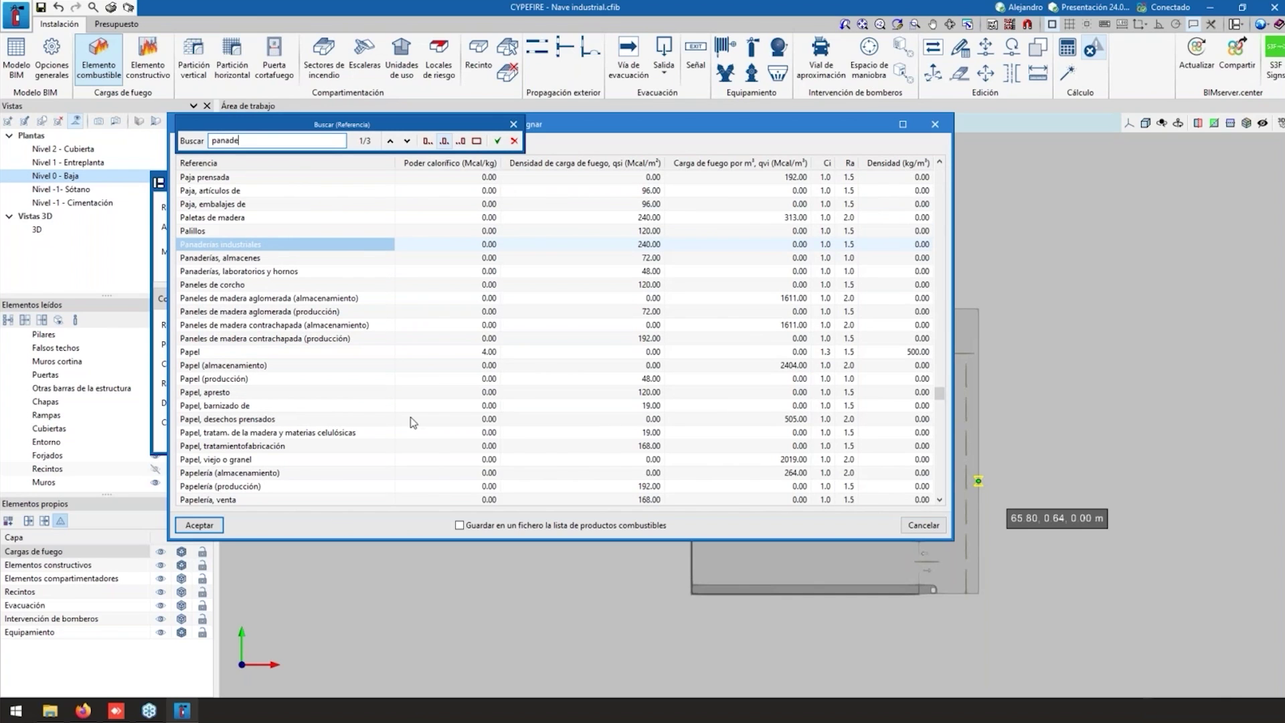
left_click(407, 141)
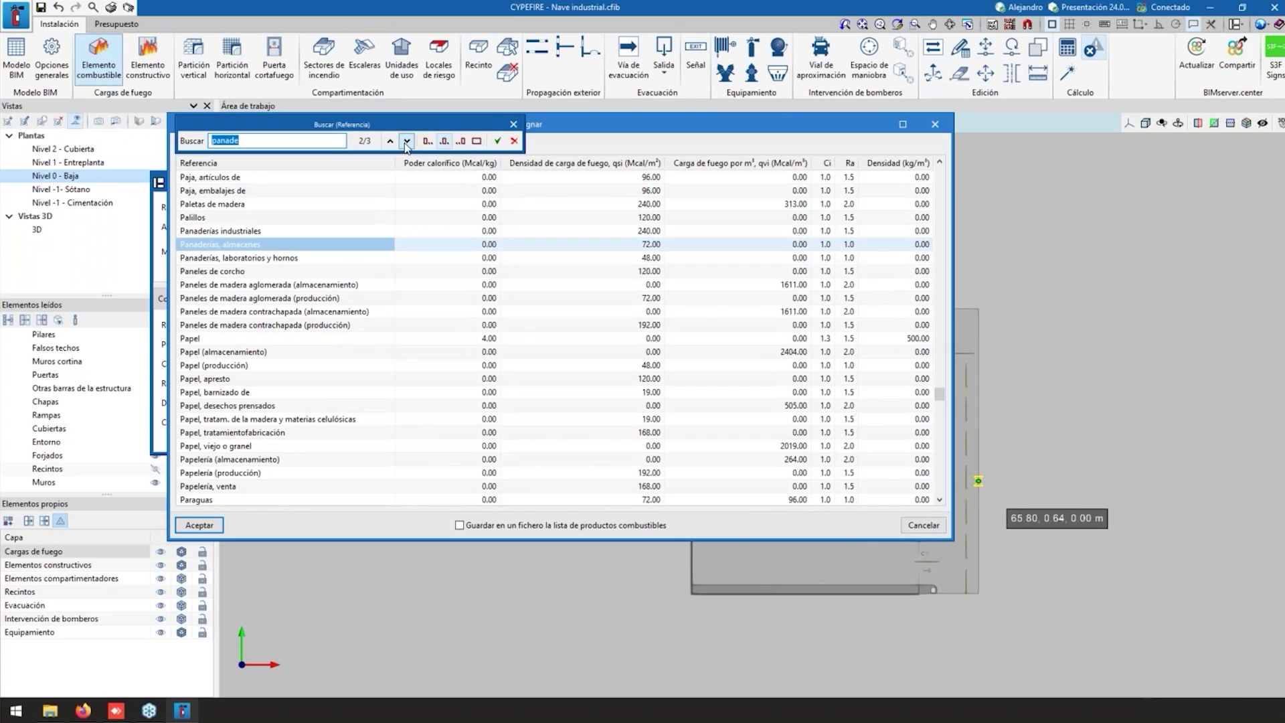
left_click(407, 142)
left_click(407, 142)
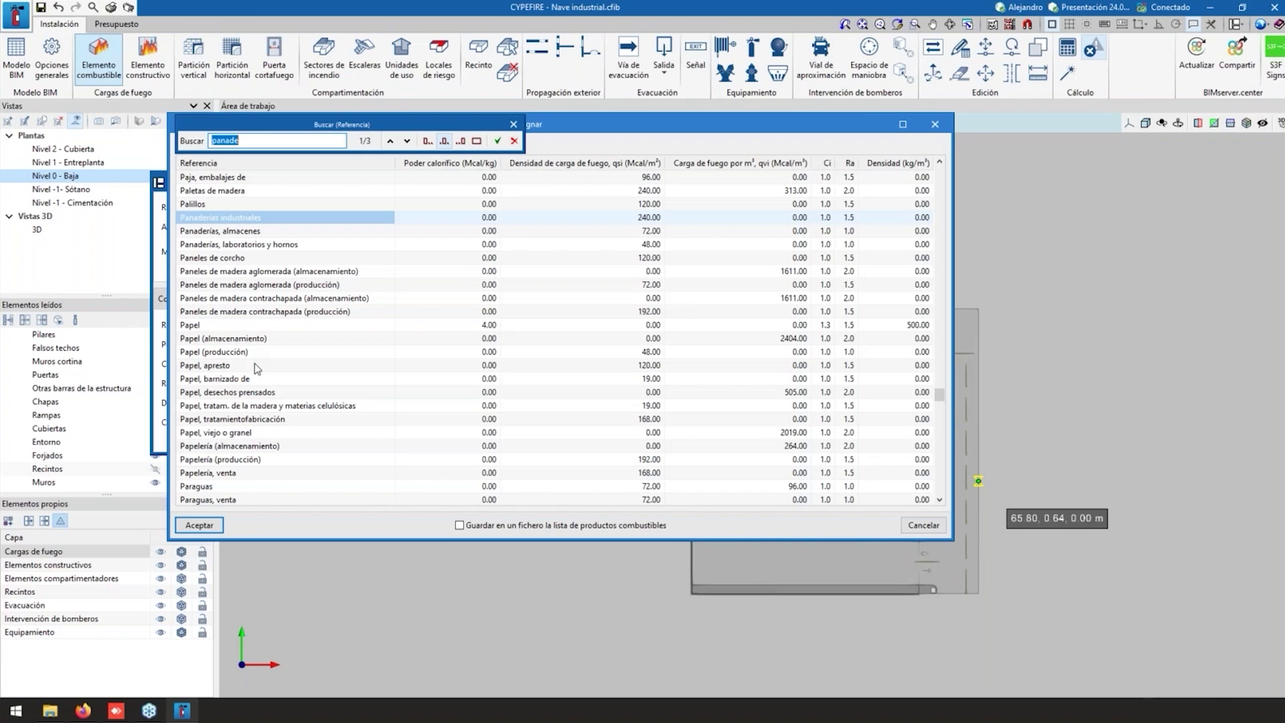
left_click_drag(375, 125, 378, 229)
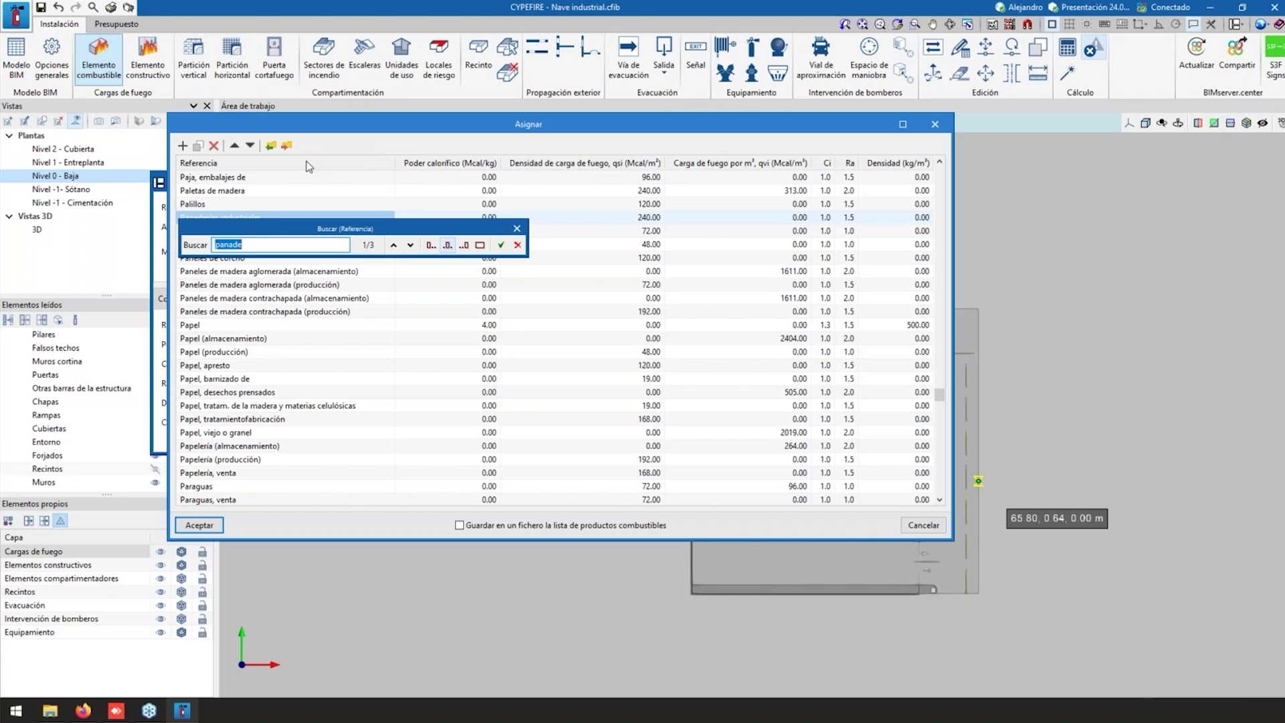
left_click(517, 229)
right_click(360, 163)
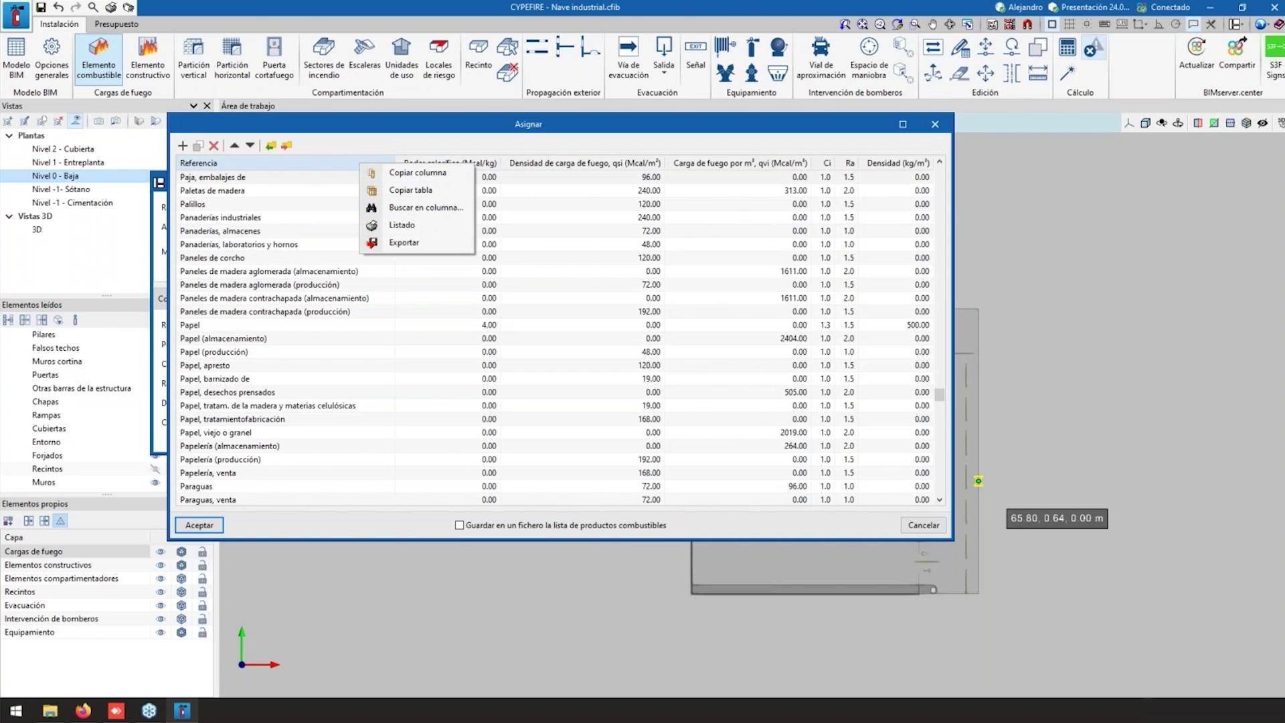
left_click(432, 207)
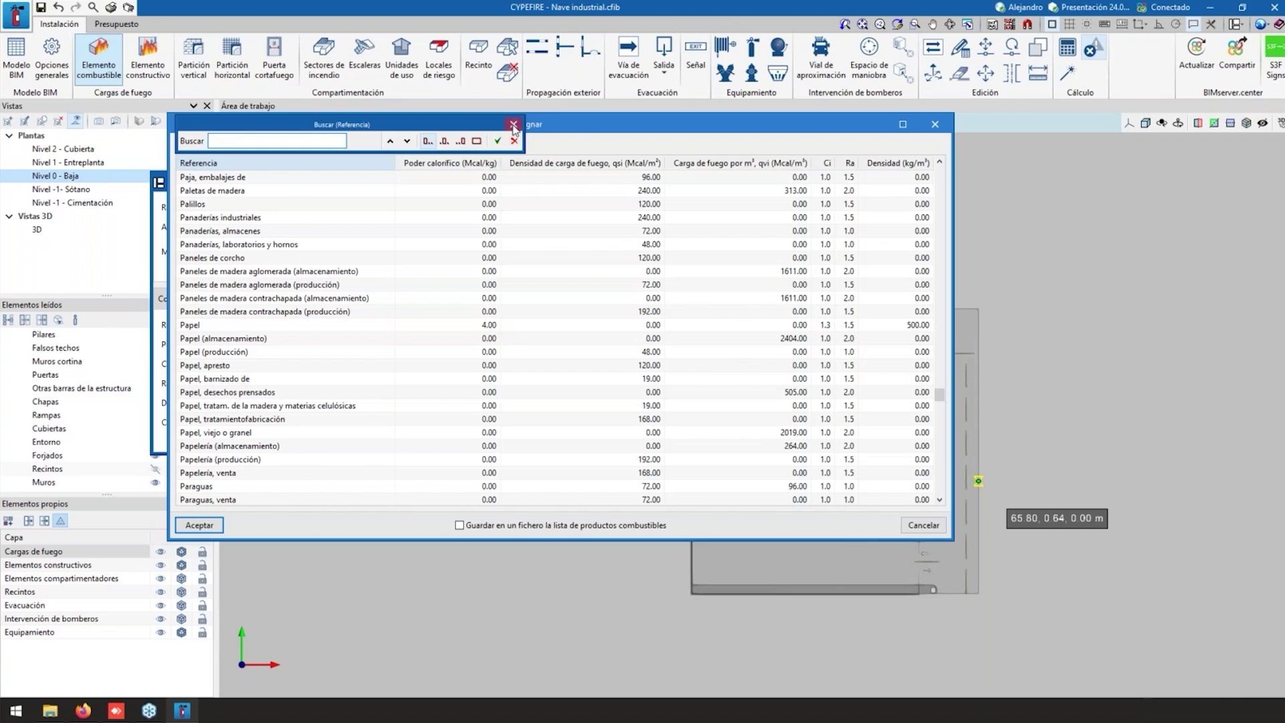
left_click(514, 125)
Step: Assign the catalogue product Panaderías industriales as the combustible of the fire load
left_click(251, 221)
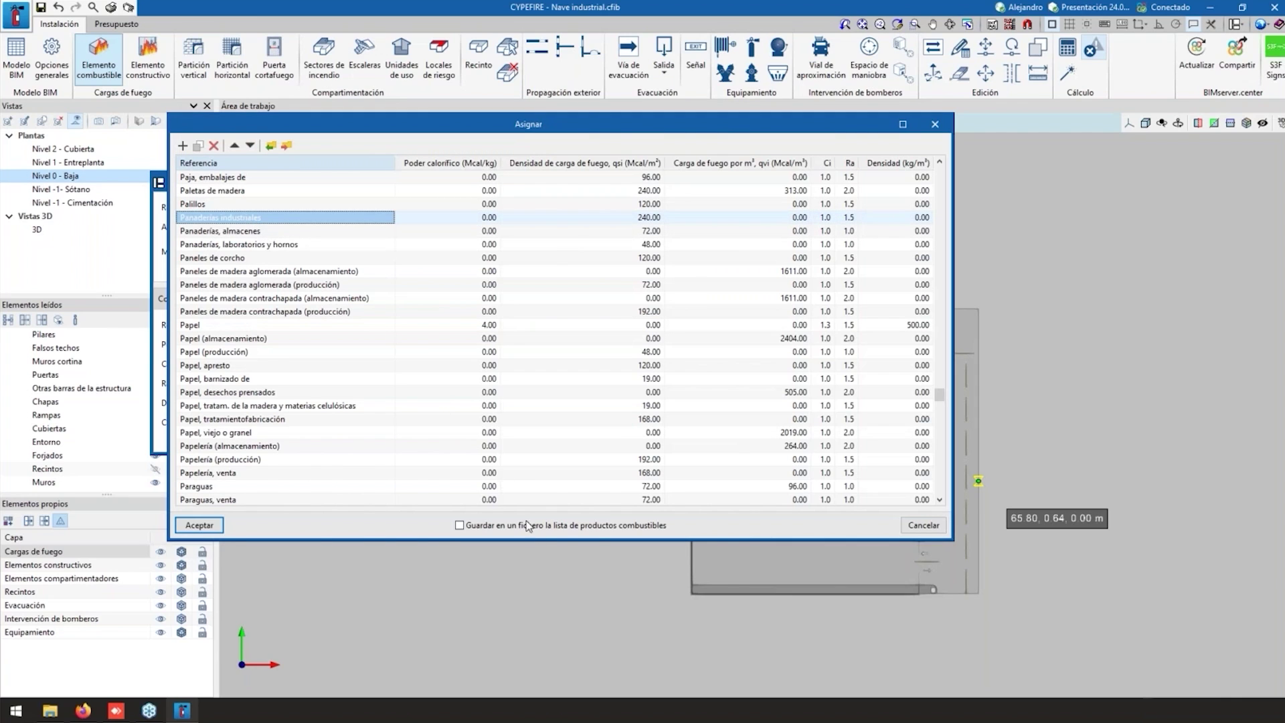
left_click(200, 525)
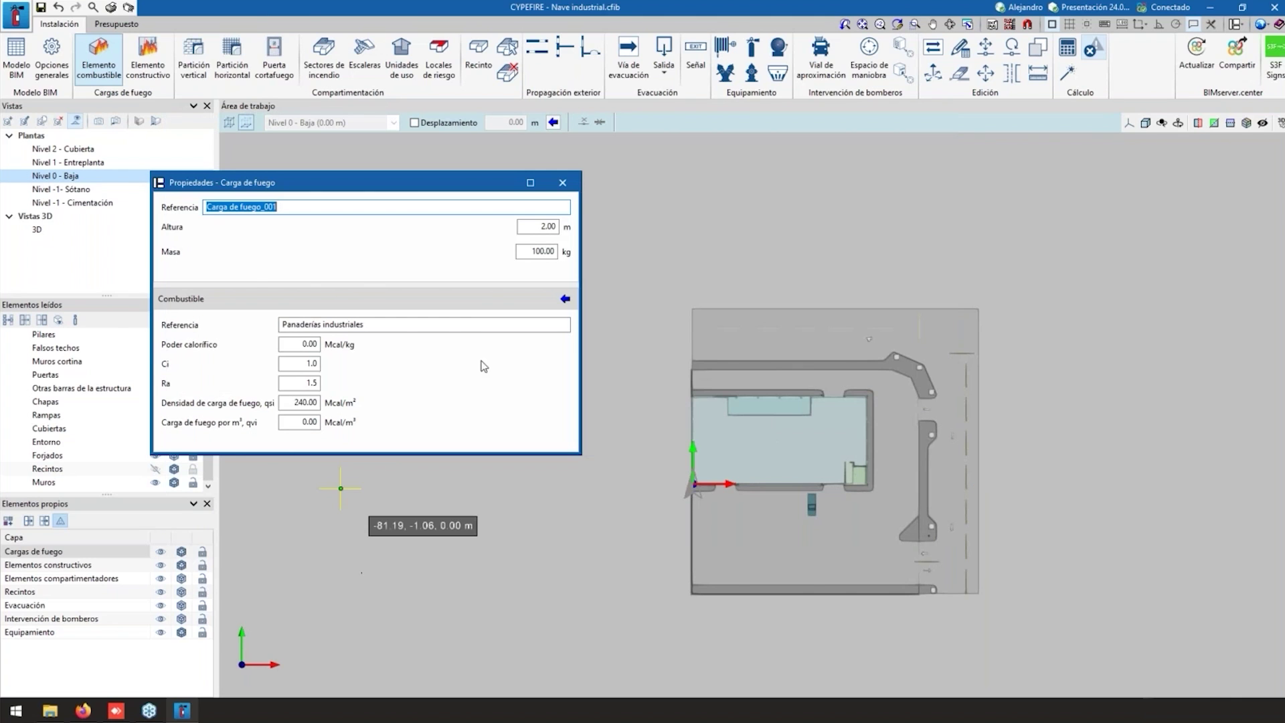
scroll(693, 450, "up", 2)
scroll(692, 450, "up", 3)
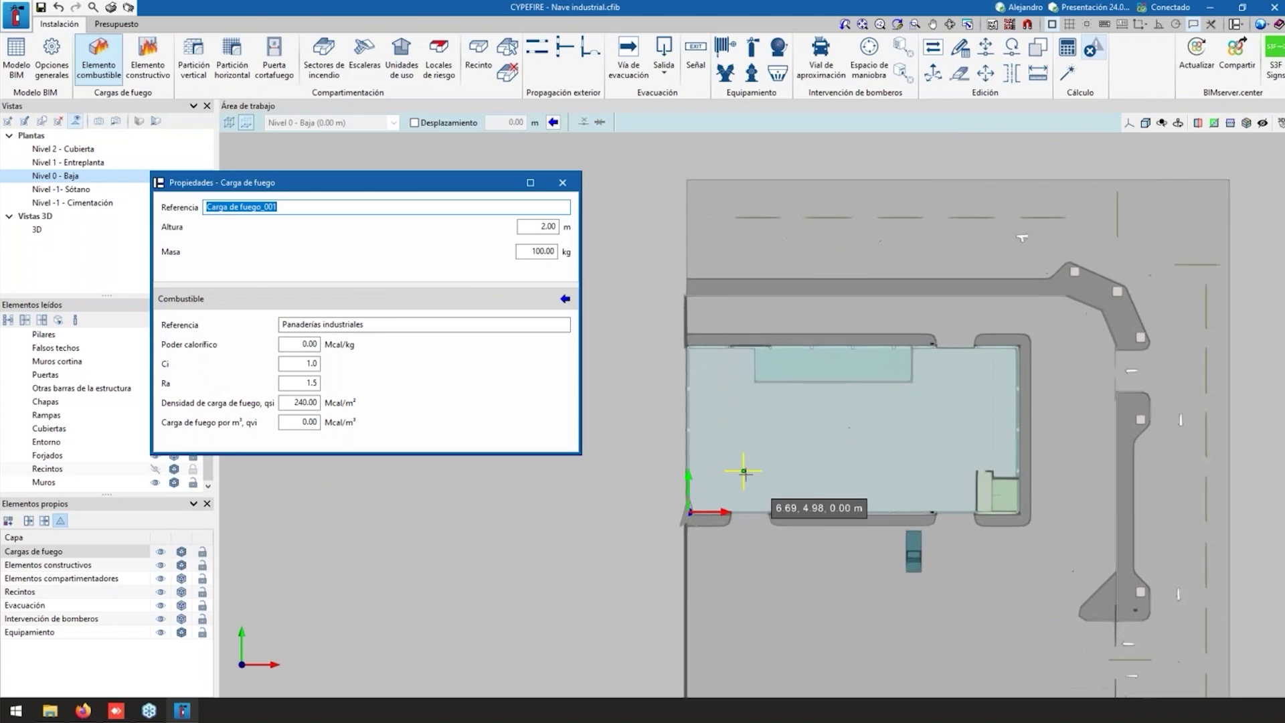
scroll(711, 462, "up", 2)
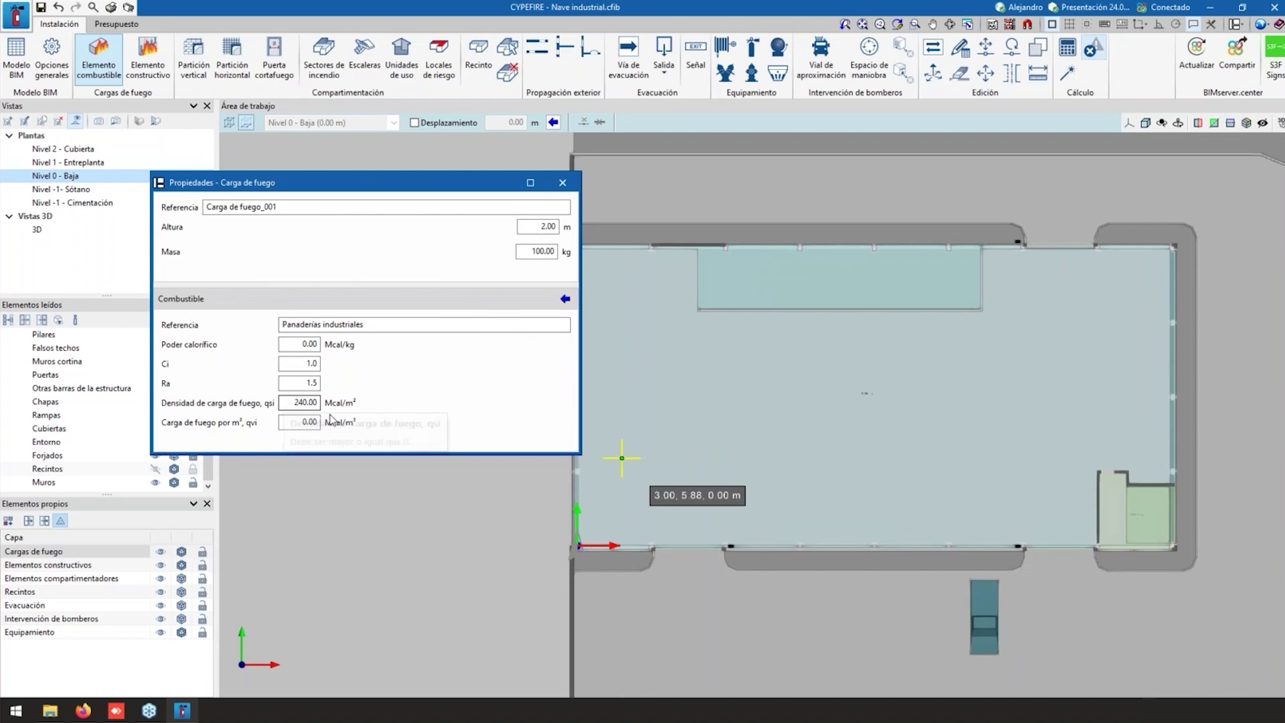
Step: Place the fire load as a rectangle of about 53 m² near the west end of the ground floor's Nave room
middle_click_drag(674, 431, 727, 497)
left_click(710, 528)
left_click(709, 383)
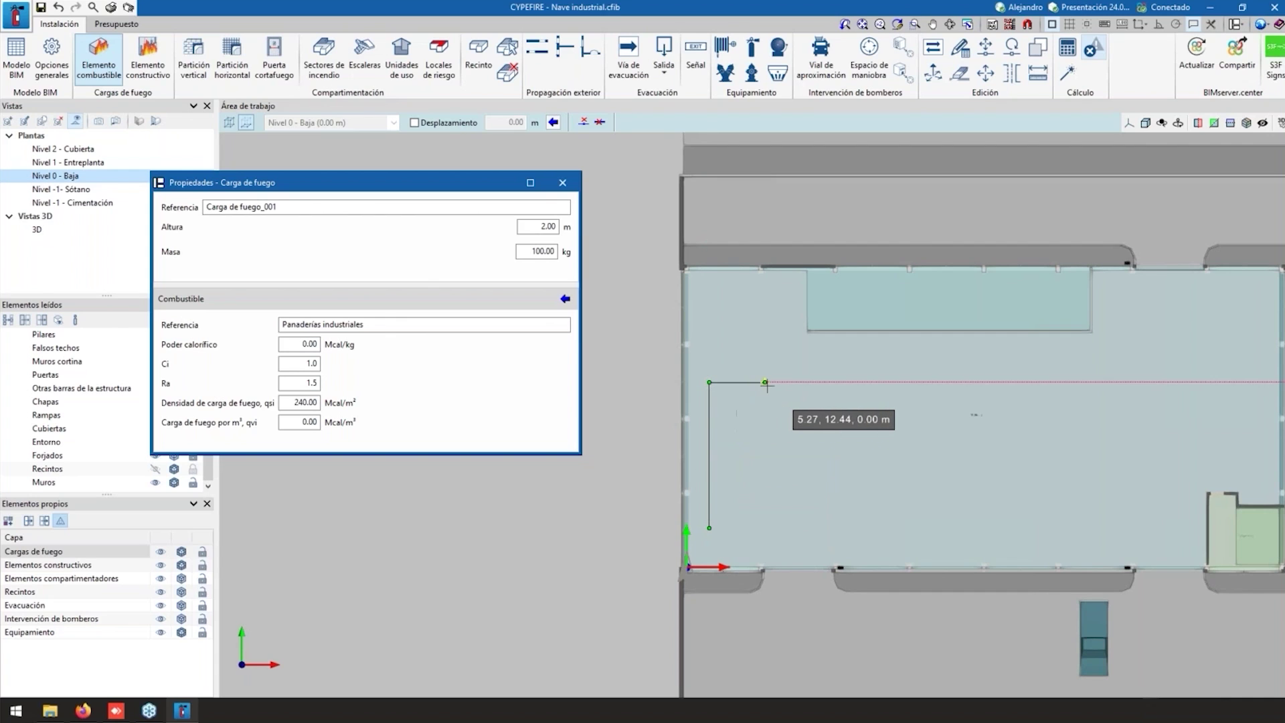
left_click(790, 382)
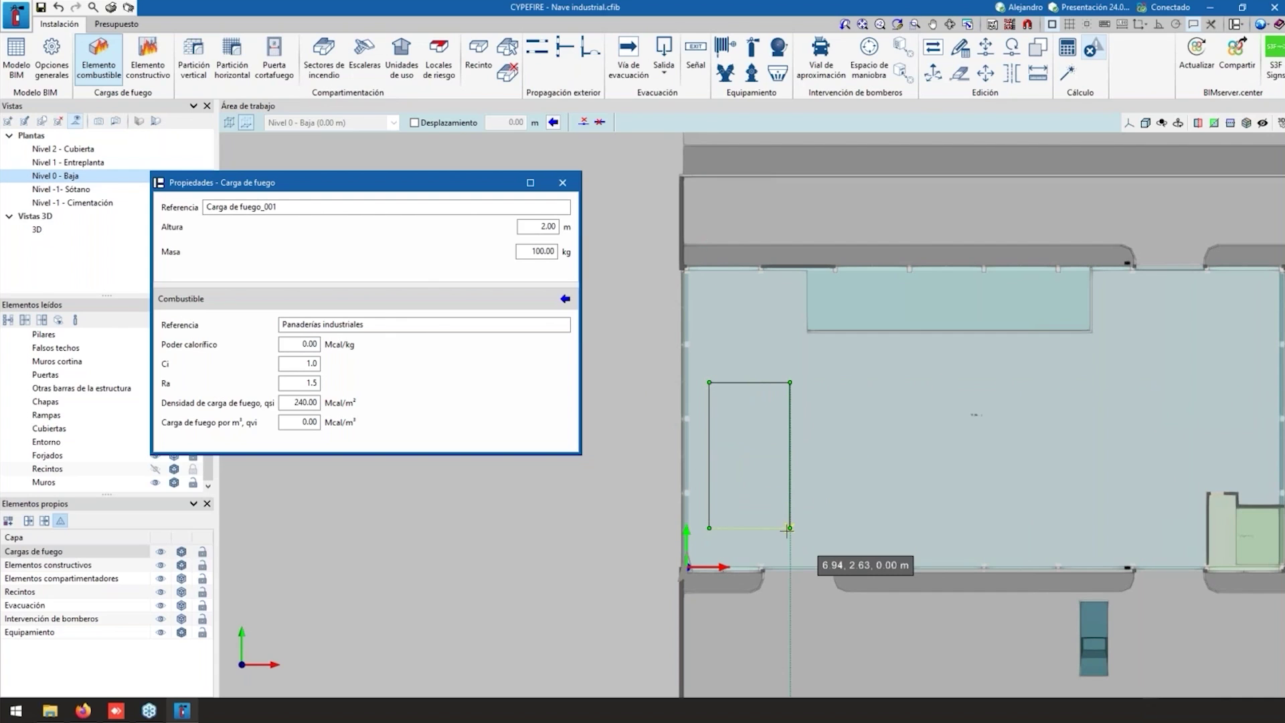
left_click(790, 528)
key("Escape")
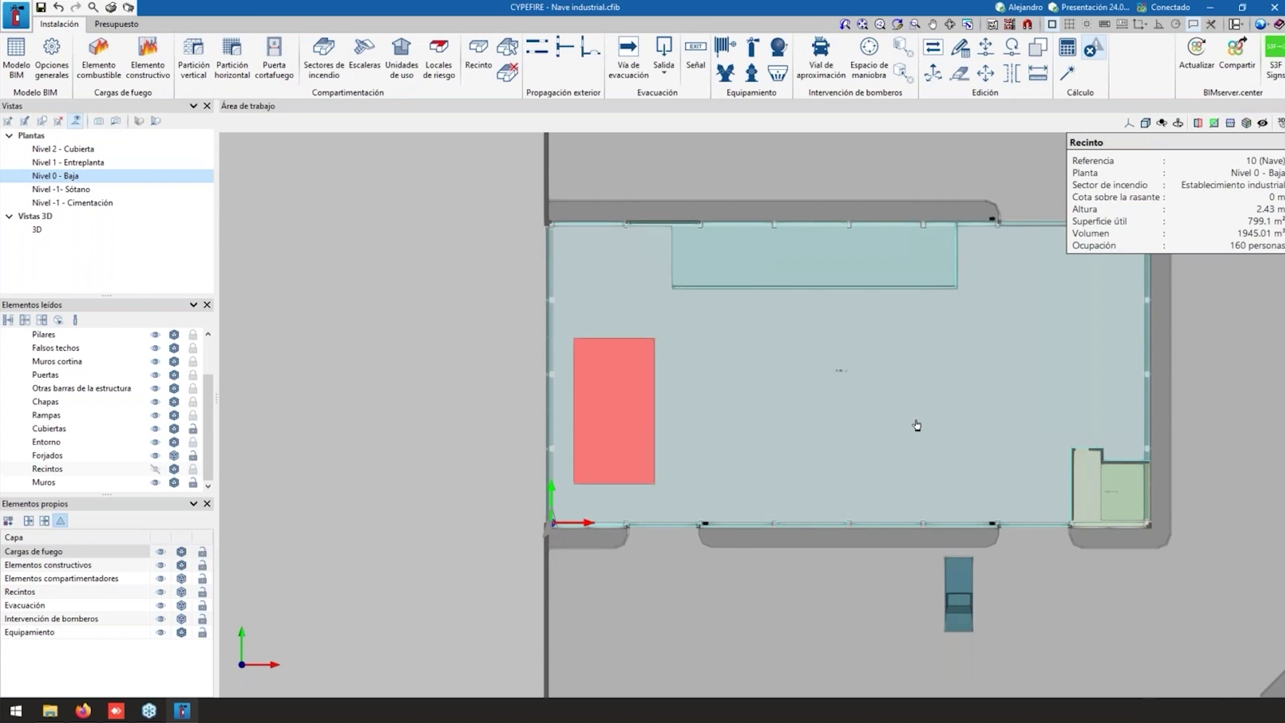
left_click(629, 422)
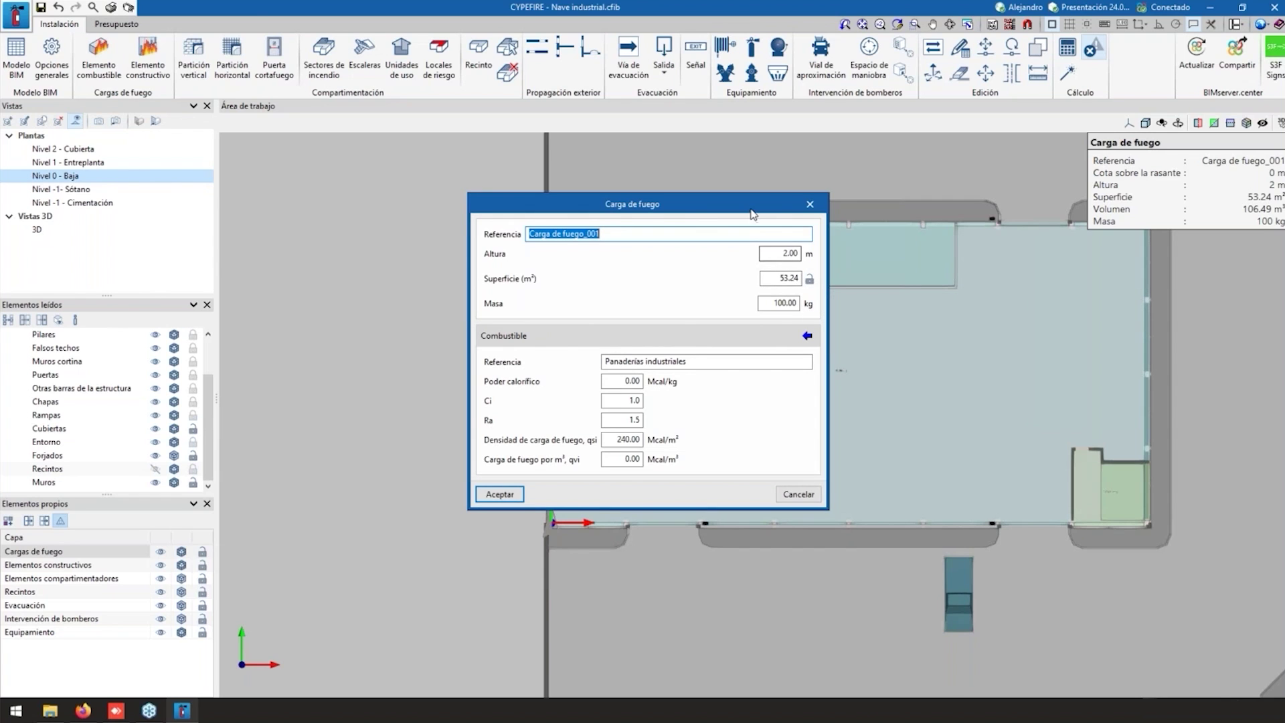
left_click_drag(754, 208, 483, 186)
left_click(543, 181)
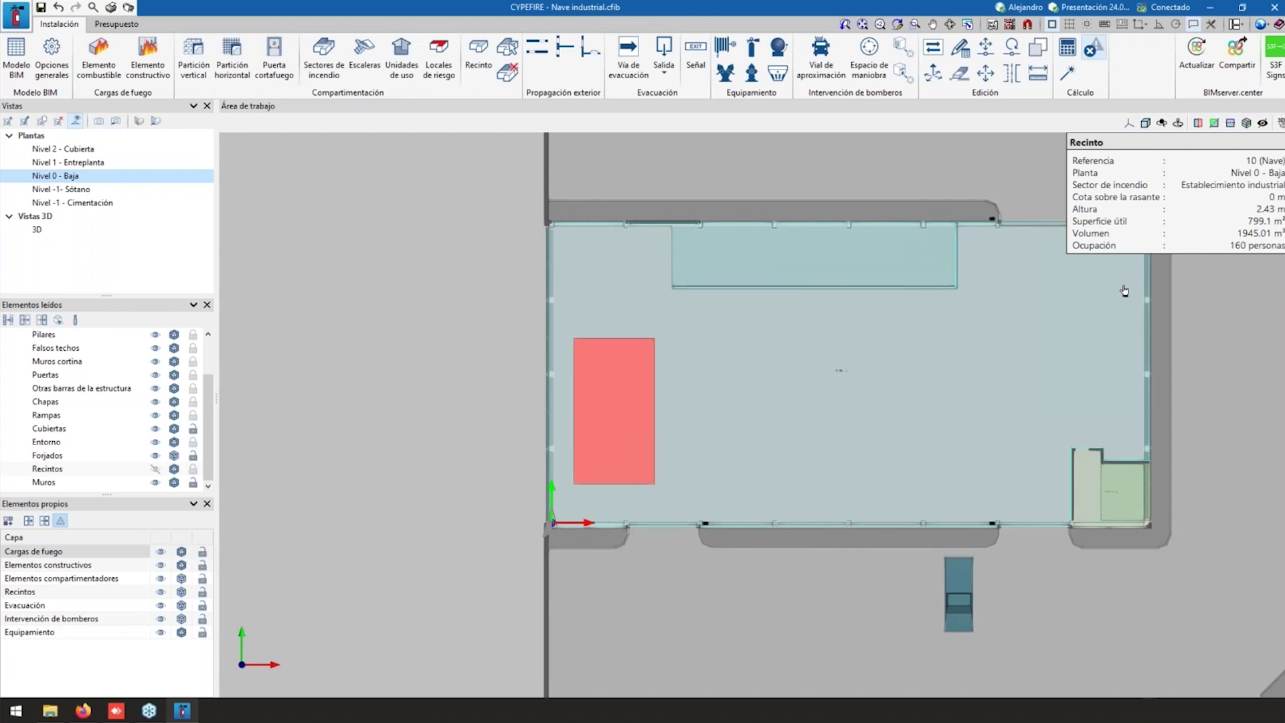
Step: Set the surface of the ground floor fire load to 700 m²
double_click(627, 413)
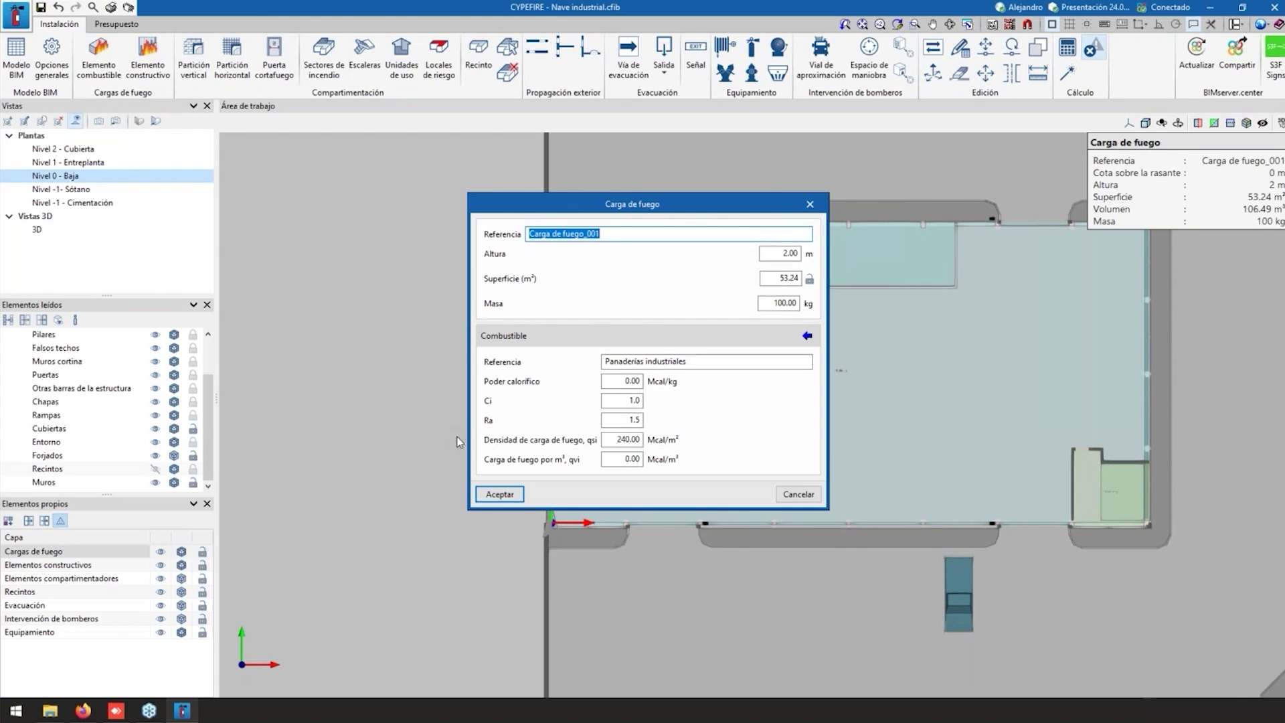
left_click(788, 279)
left_click_drag(788, 279, 833, 277)
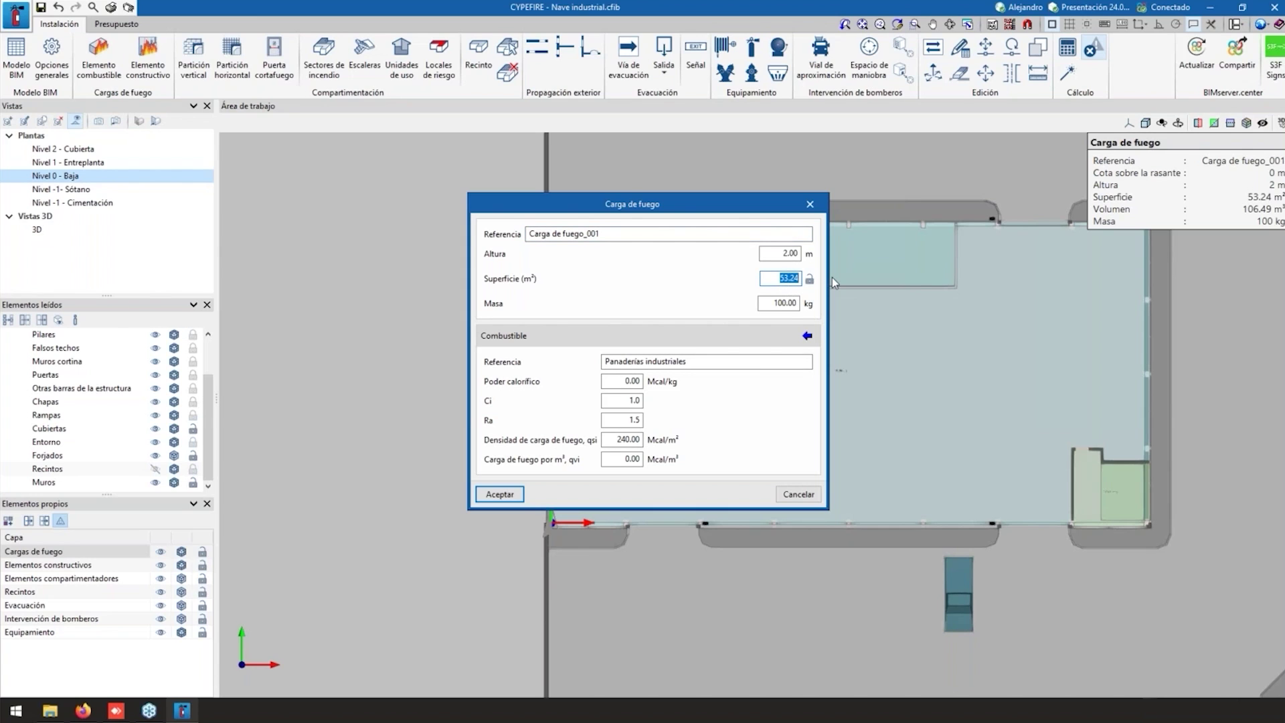
type("700")
left_click_drag(708, 213, 429, 187)
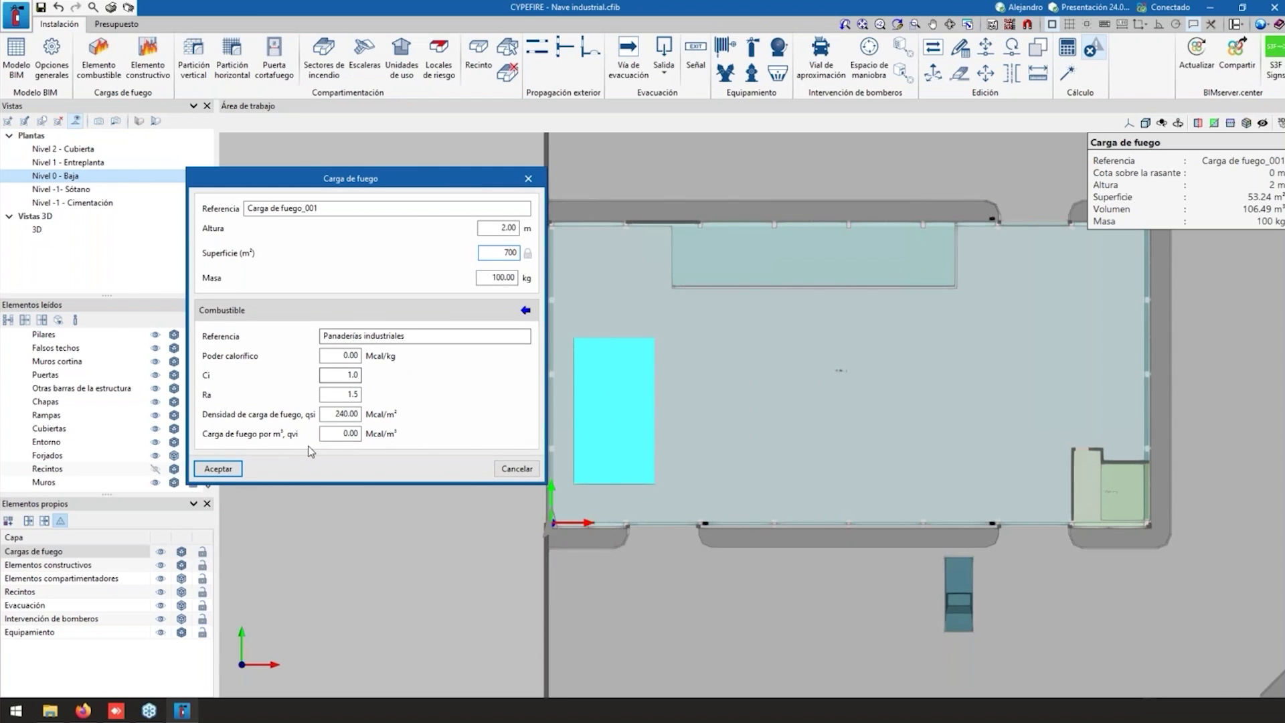
left_click(218, 469)
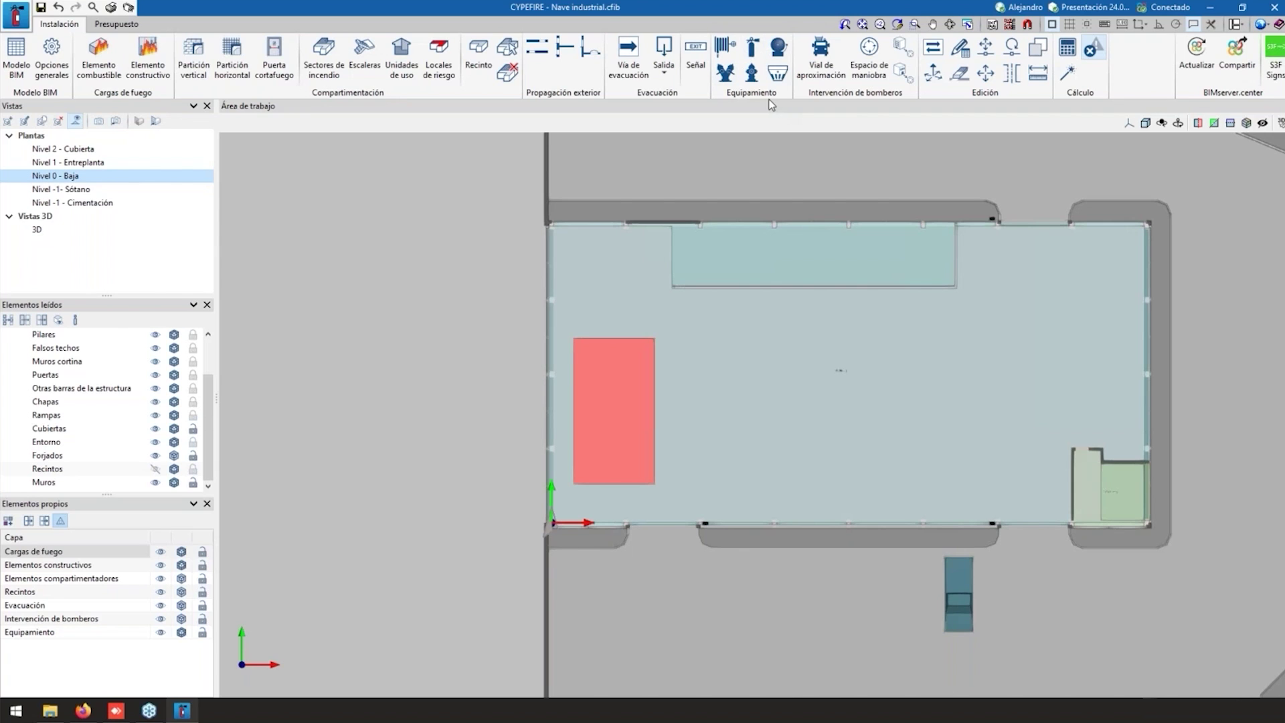
Step: Place a second fire load of about 19 m² in the middle of the Almacen room on Nivel -1- Sótano
scroll(901, 319, "up", 3)
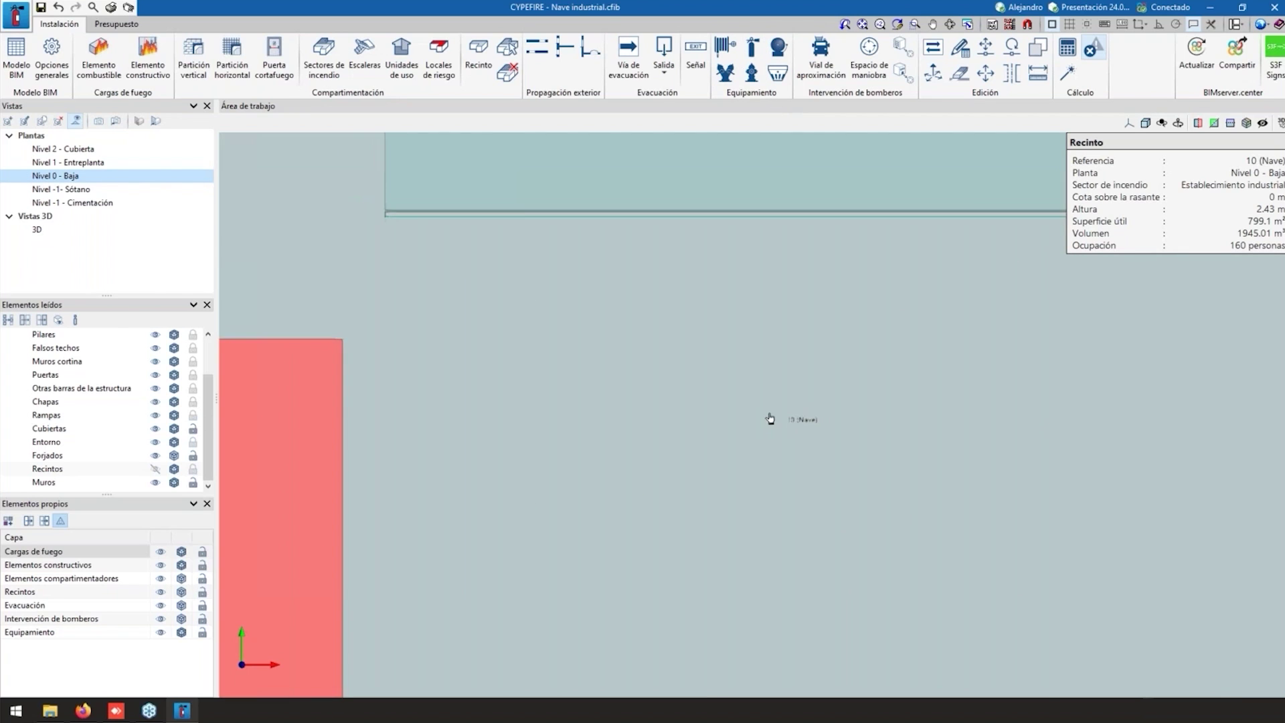
scroll(770, 418, "down", 3)
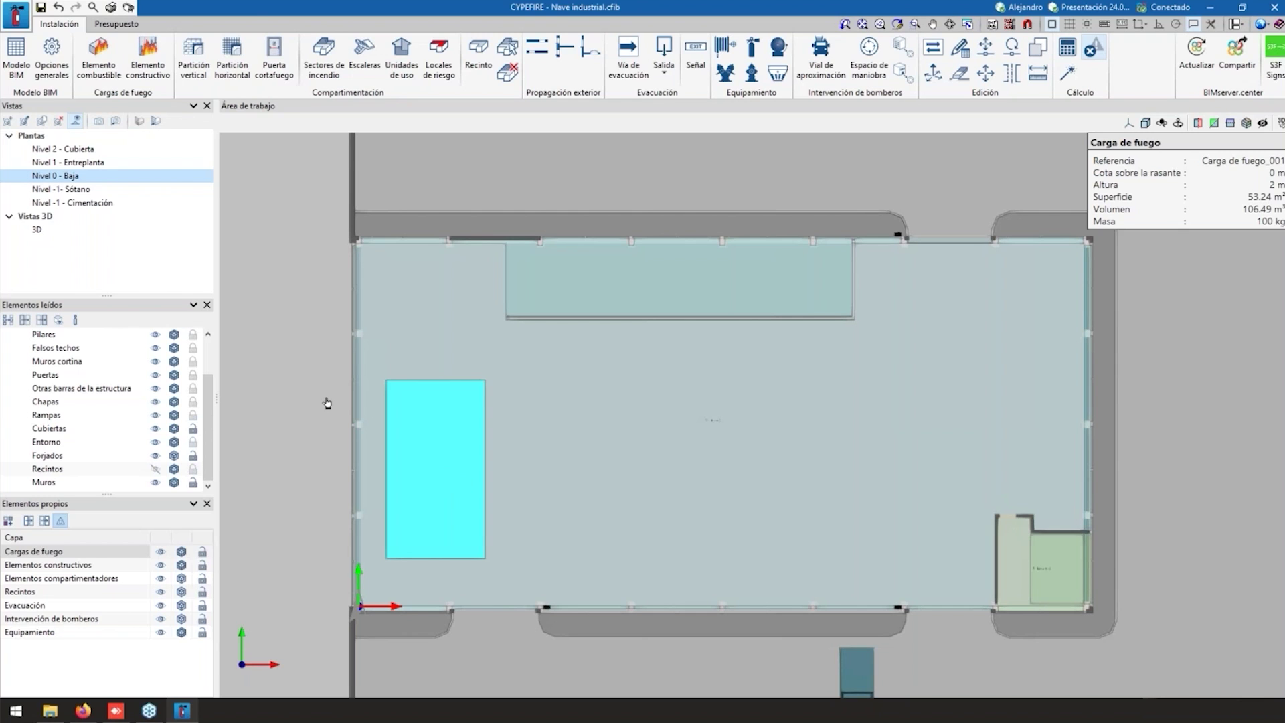
left_click(92, 190)
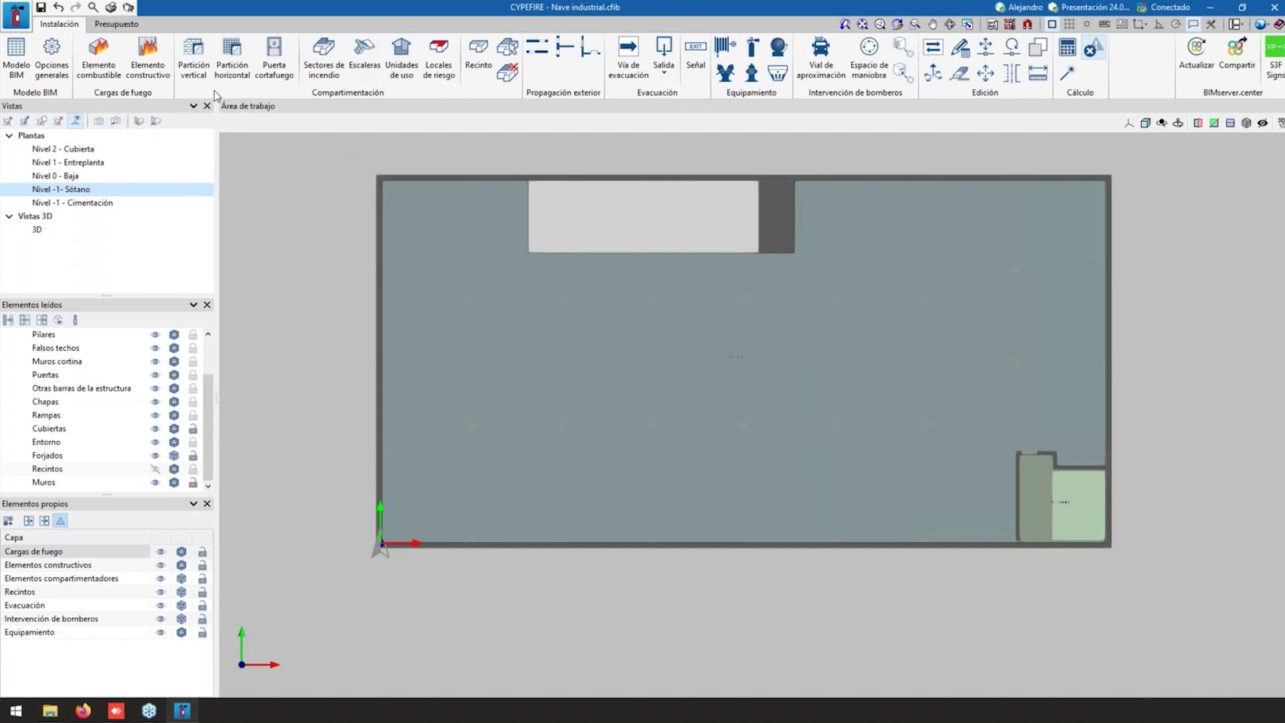
left_click(98, 57)
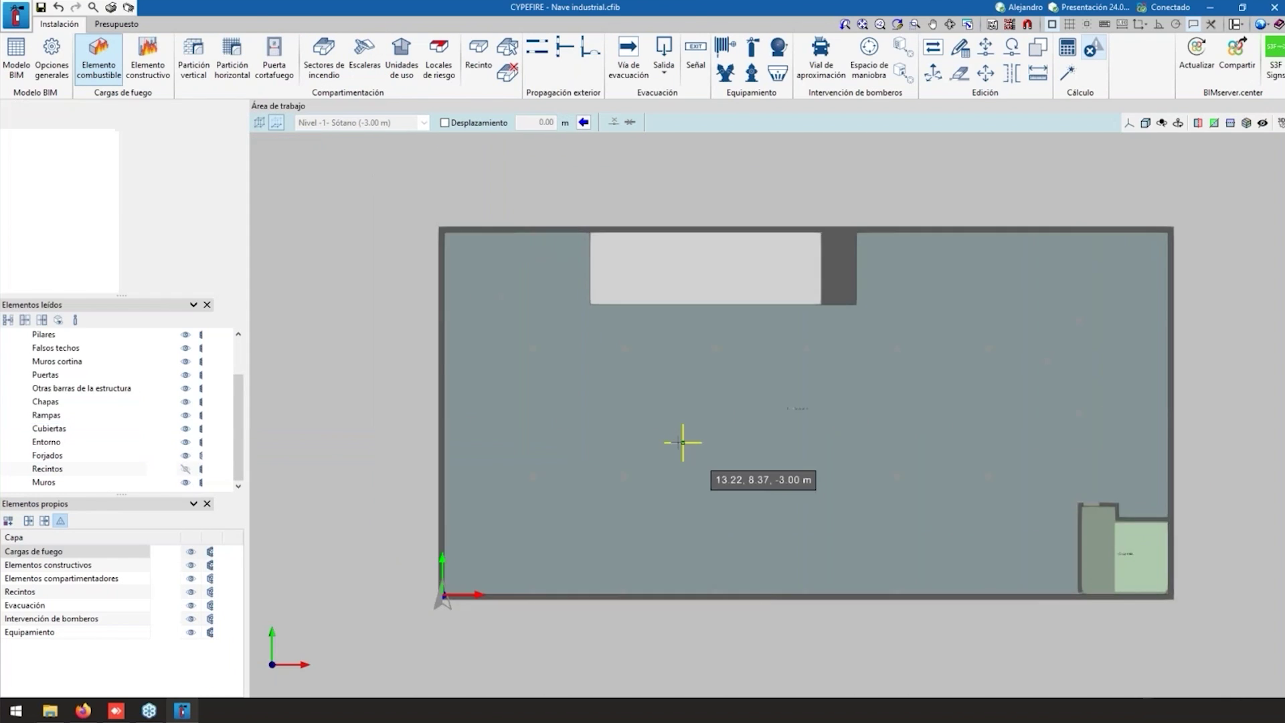
scroll(681, 431, "up", 3)
left_click(660, 369)
left_click(661, 501)
left_click(841, 501)
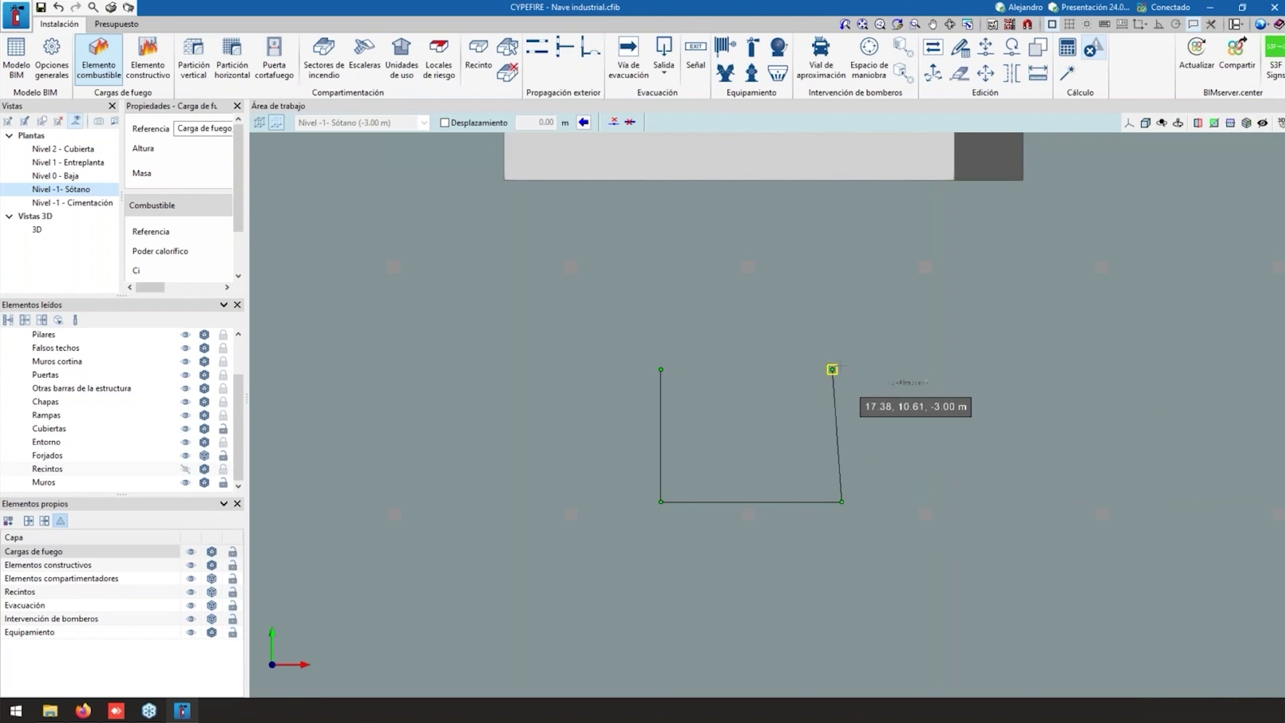
left_click(831, 370)
scroll(780, 393, "down", 3)
key("Escape")
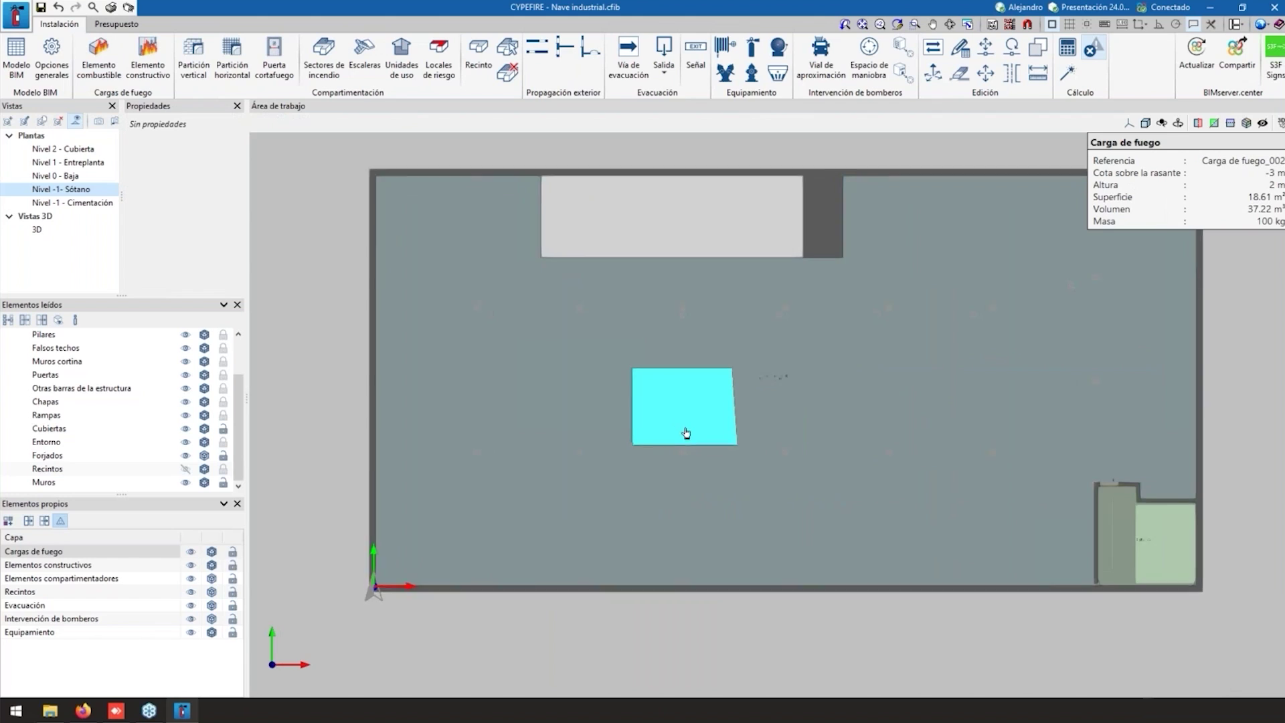
Step: Hide the properties pane and set the surface of the basement fire load to 700 m²
scroll(686, 433, "up", 2)
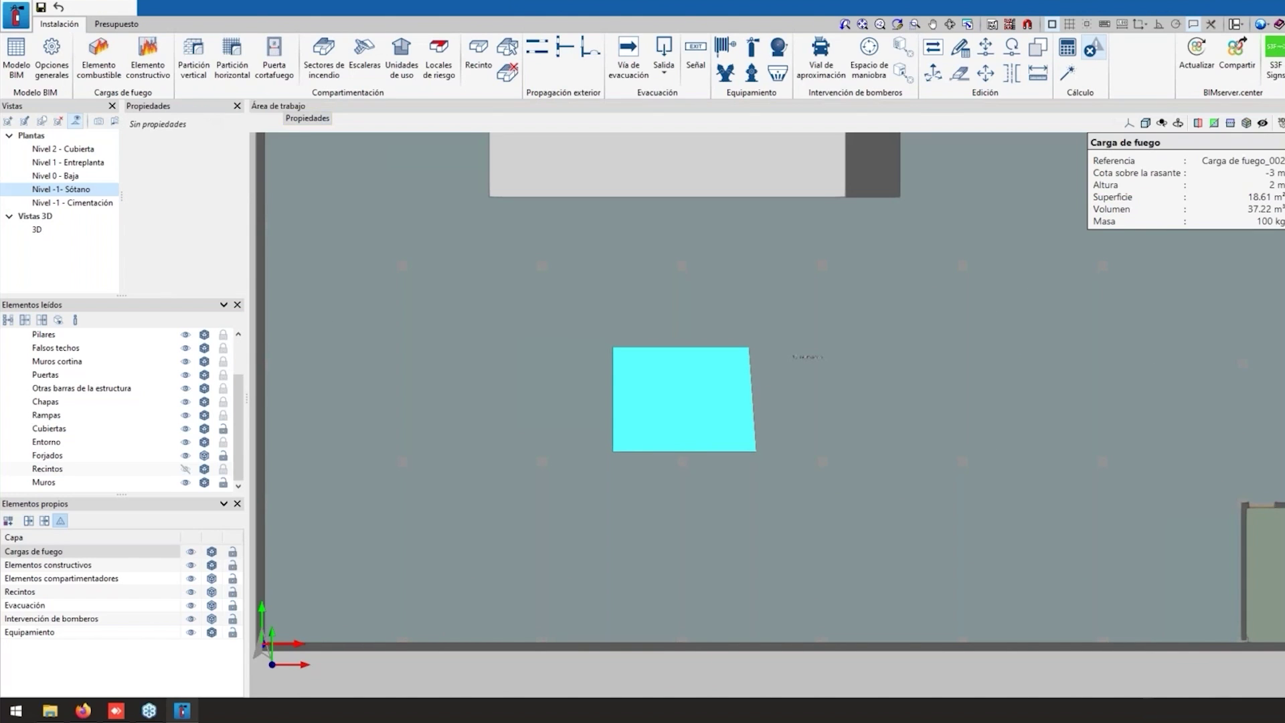
left_click(236, 106)
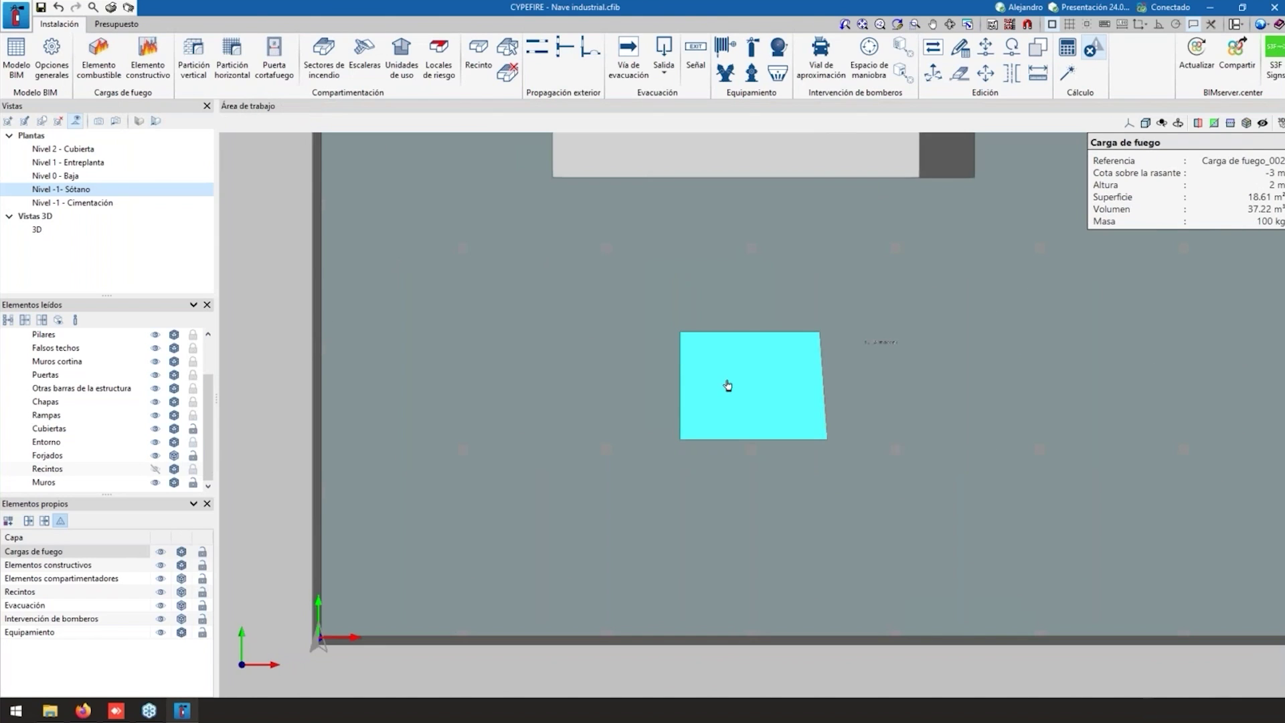
double_click(726, 386)
key("Escape")
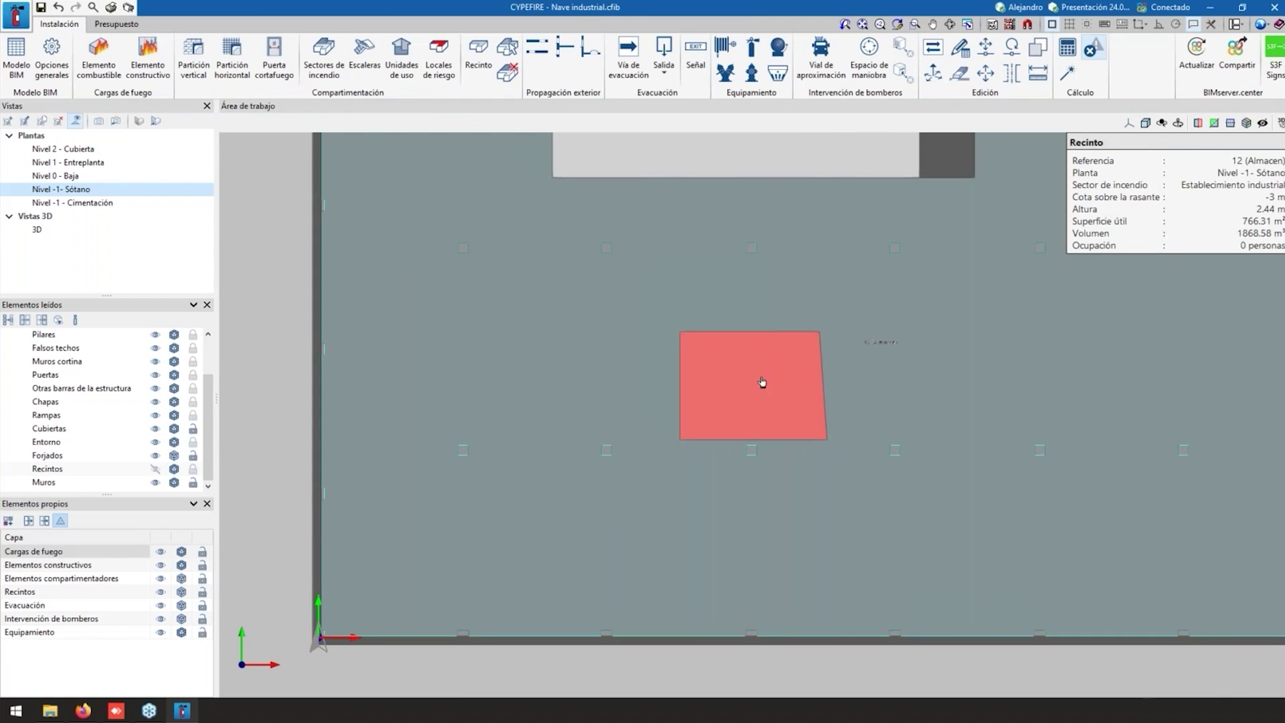
scroll(971, 373, "down", 1)
scroll(853, 372, "down", 2)
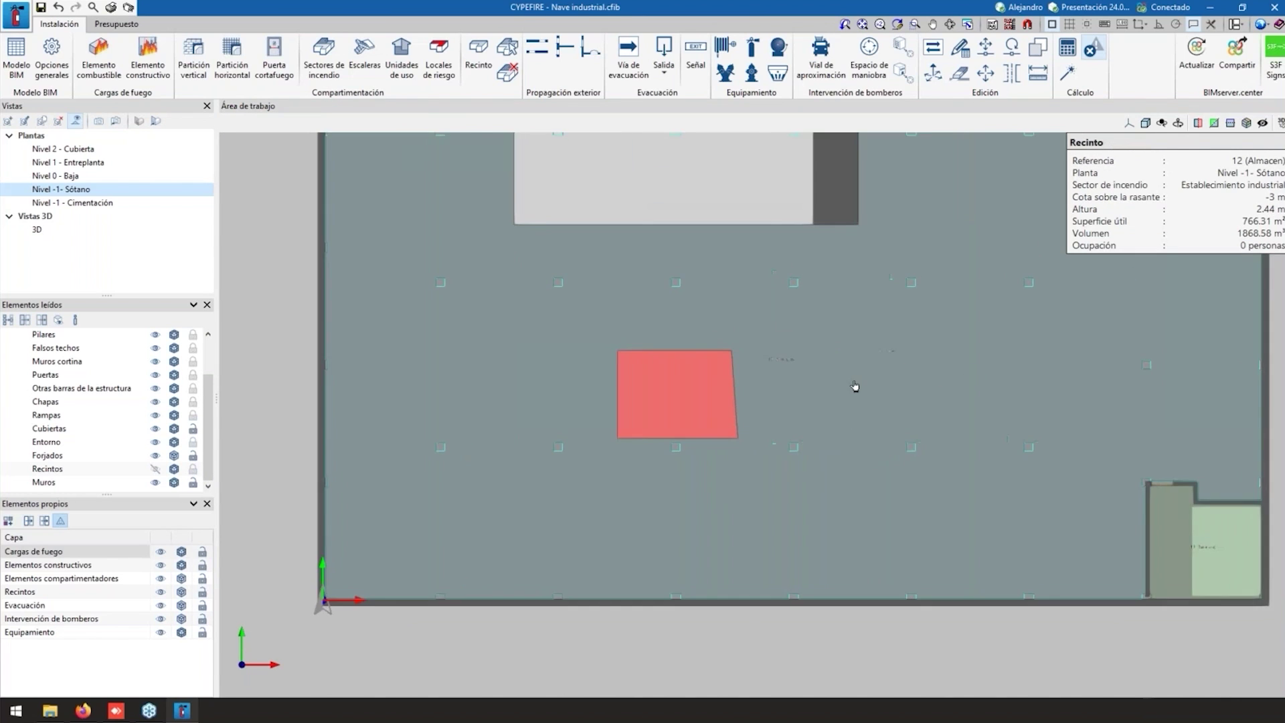
double_click(726, 379)
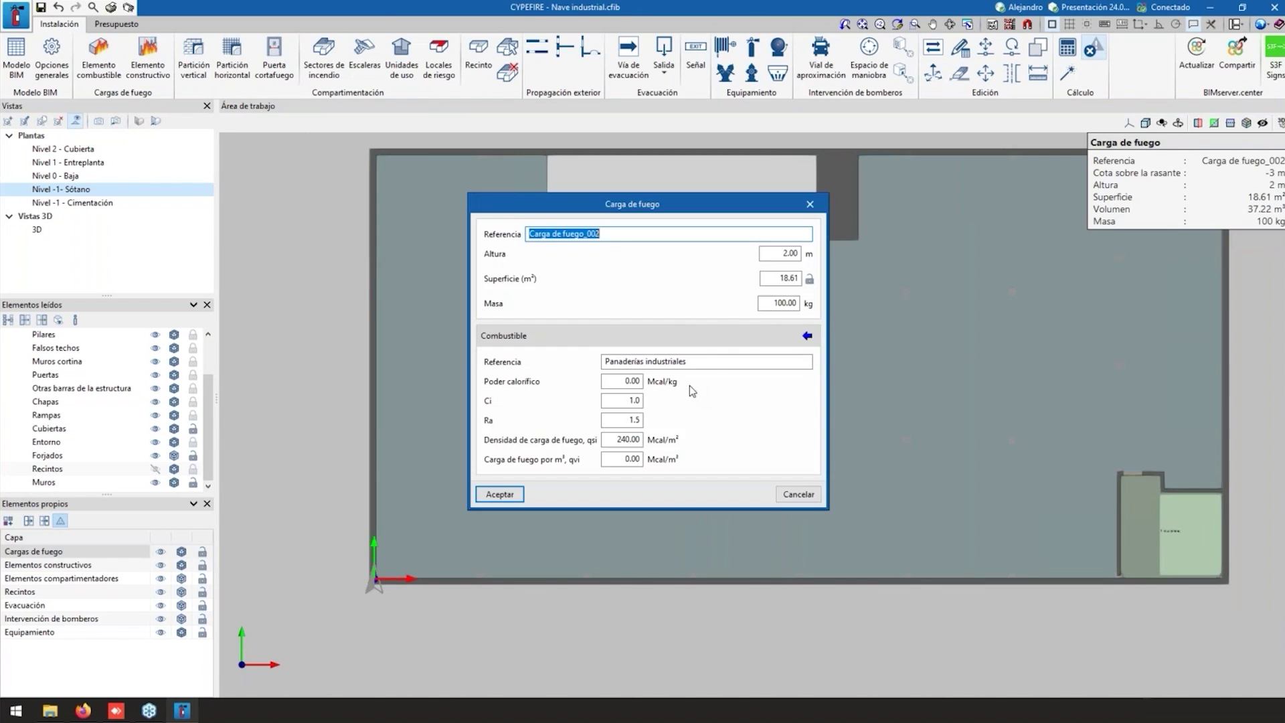
double_click(784, 277)
type("700")
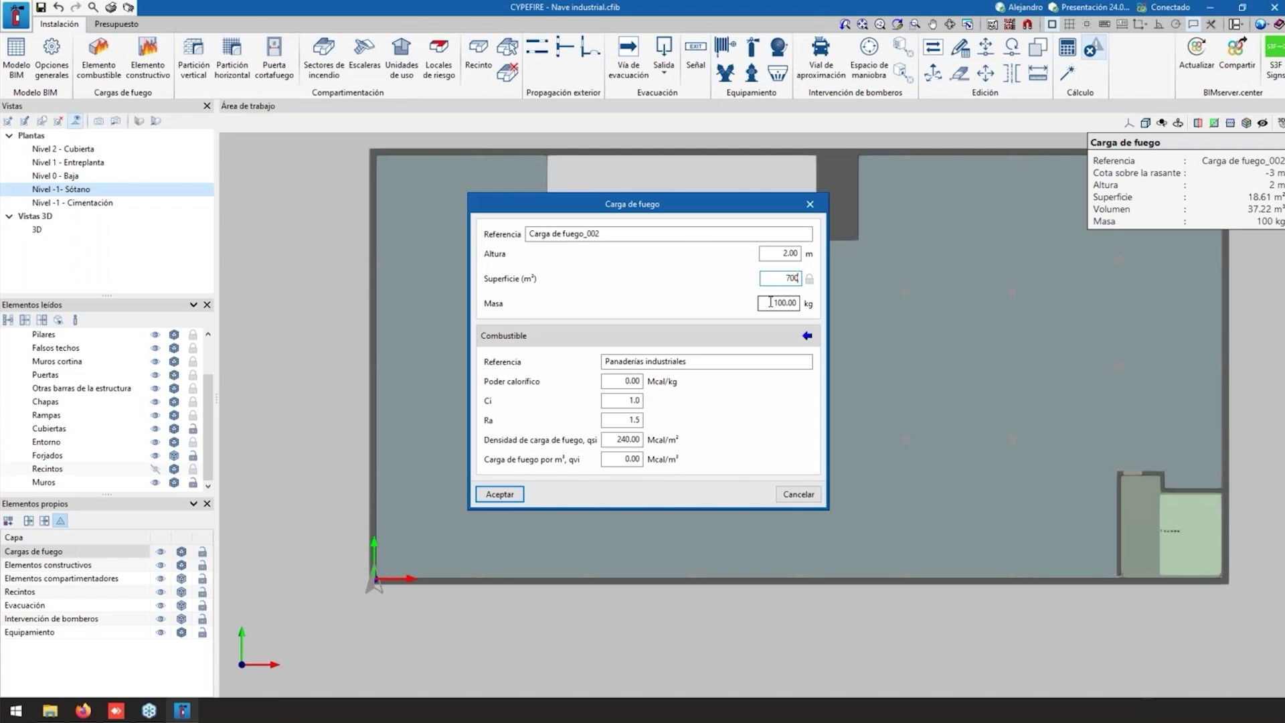
left_click(500, 494)
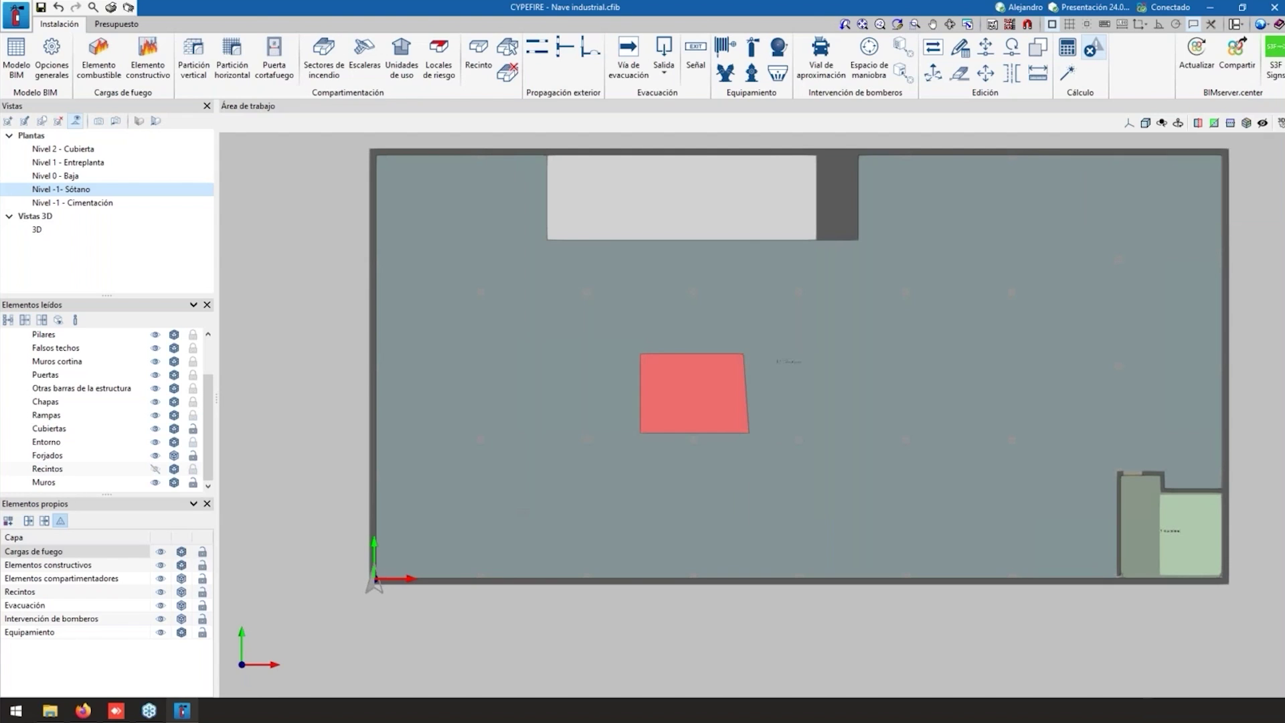
Step: Check the fire load density calculation method in the general calculation options, keeping Actividad
left_click(54, 84)
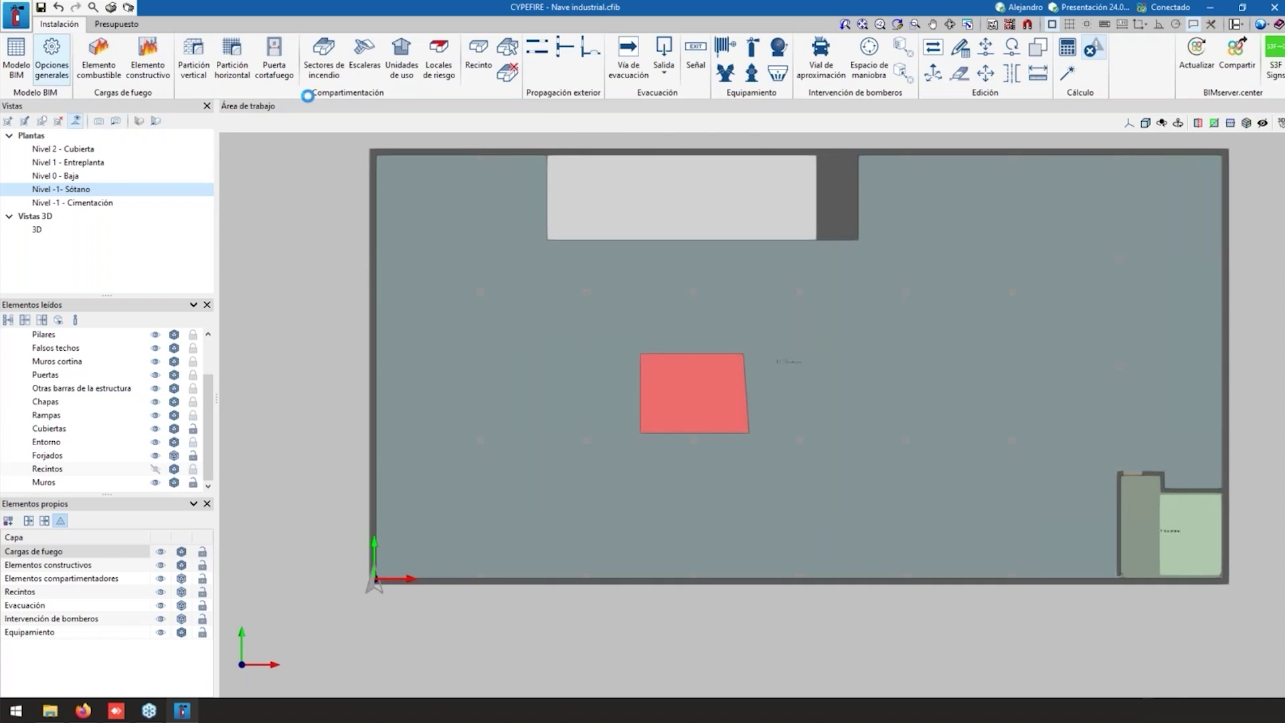
left_click(579, 172)
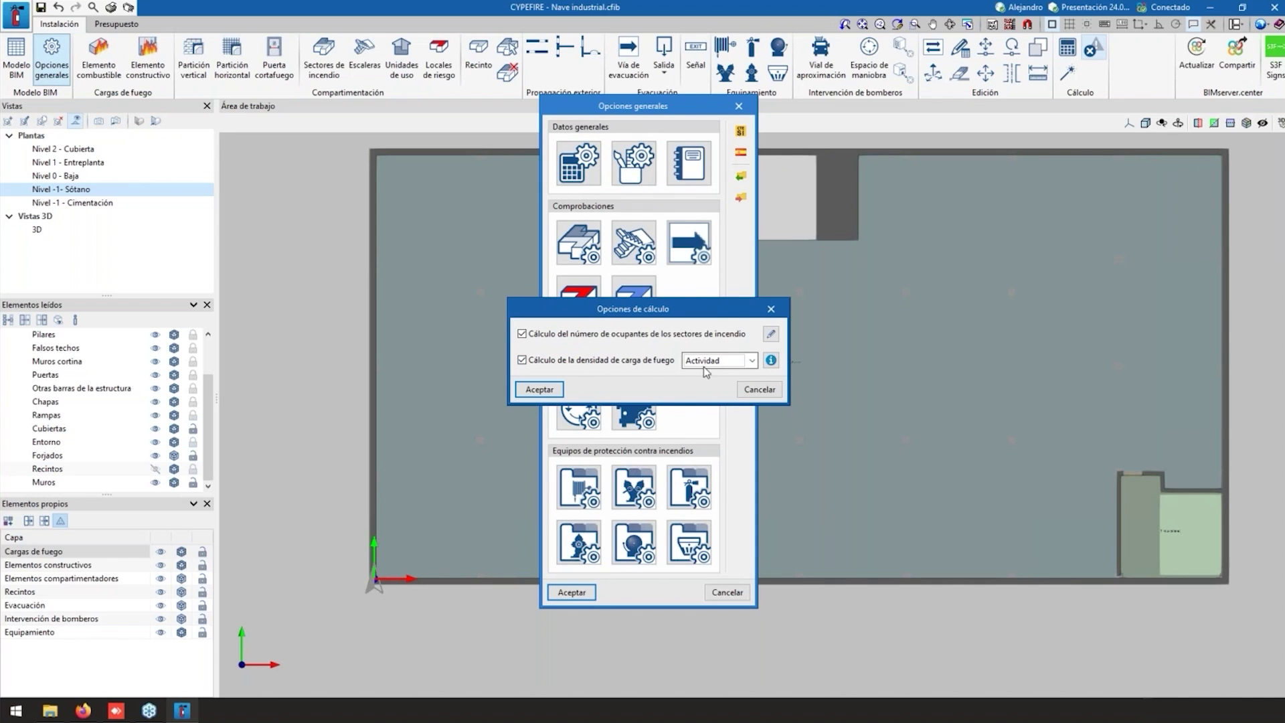
left_click(724, 365)
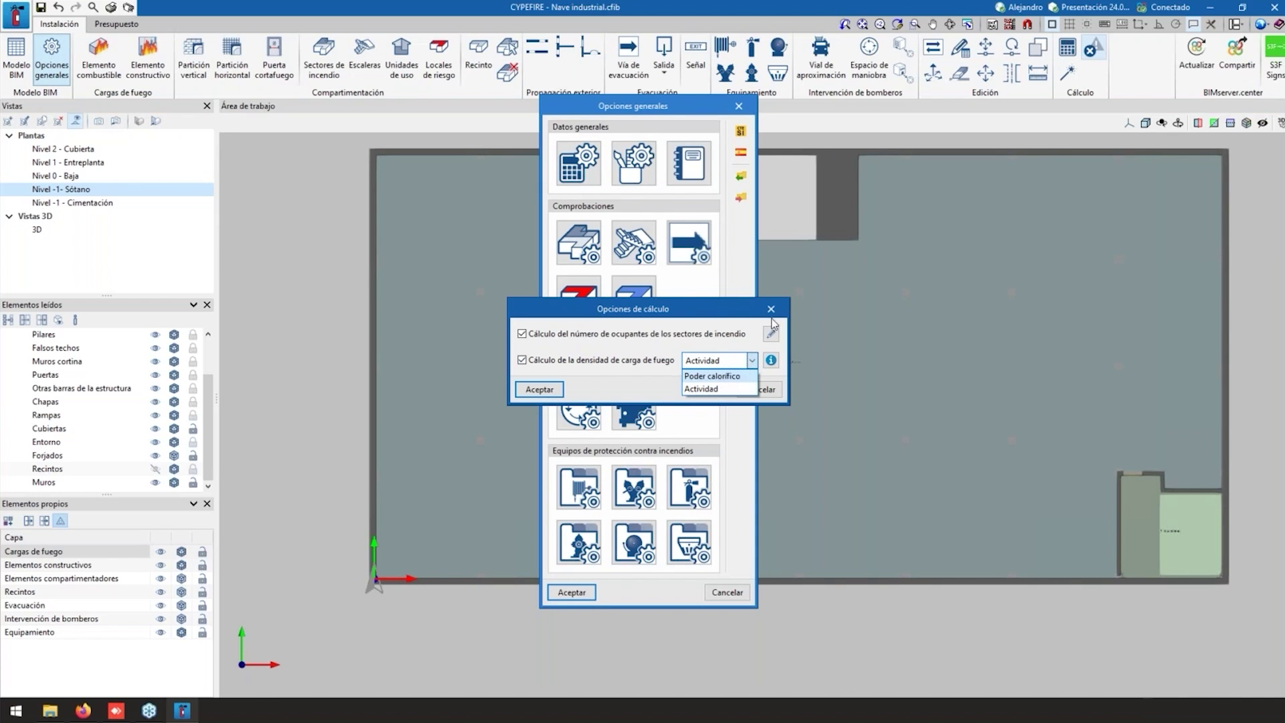
left_click(736, 358)
left_click(539, 389)
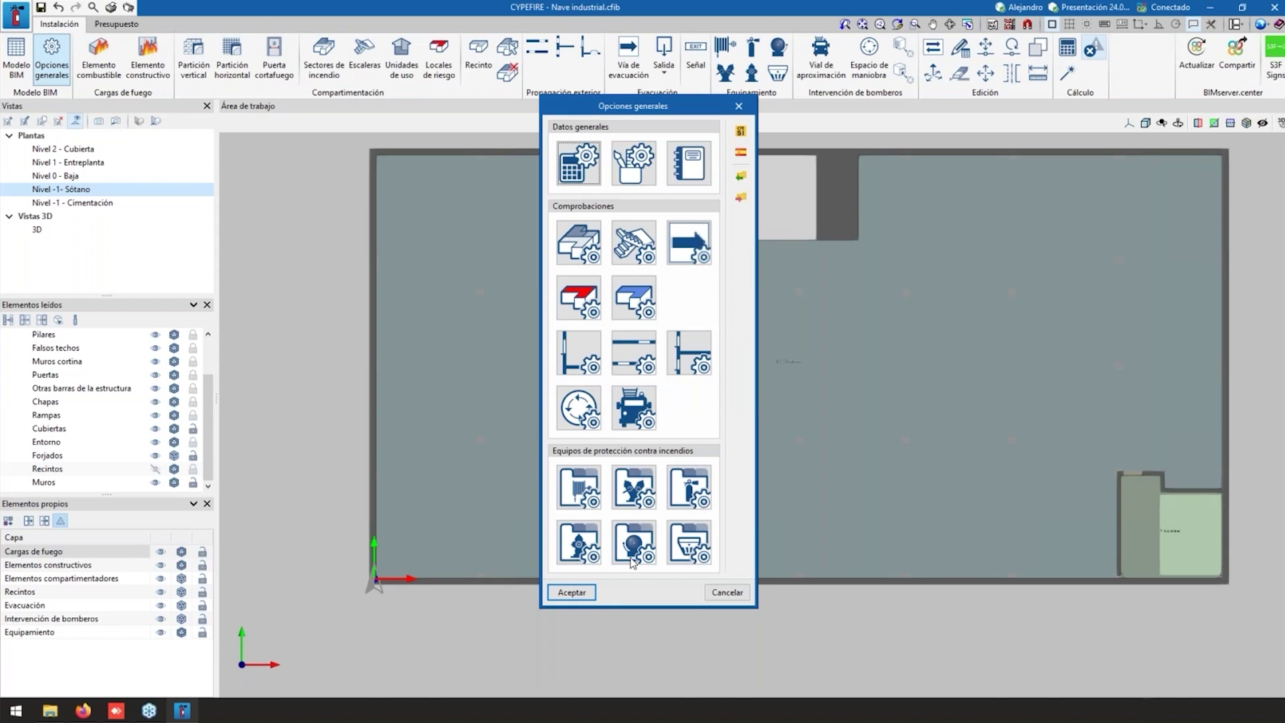
left_click(578, 592)
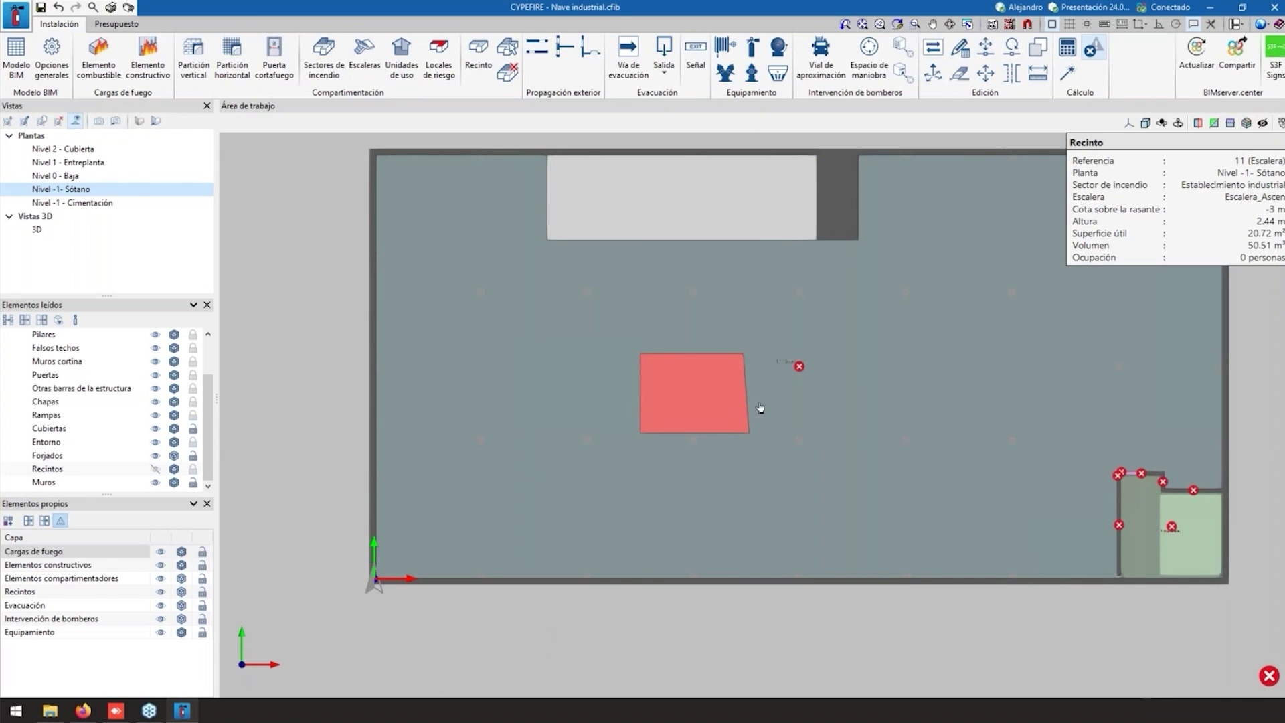
Step: Examine the fire load density and checks of the fire sector Establecimiento industrial
left_click(324, 54)
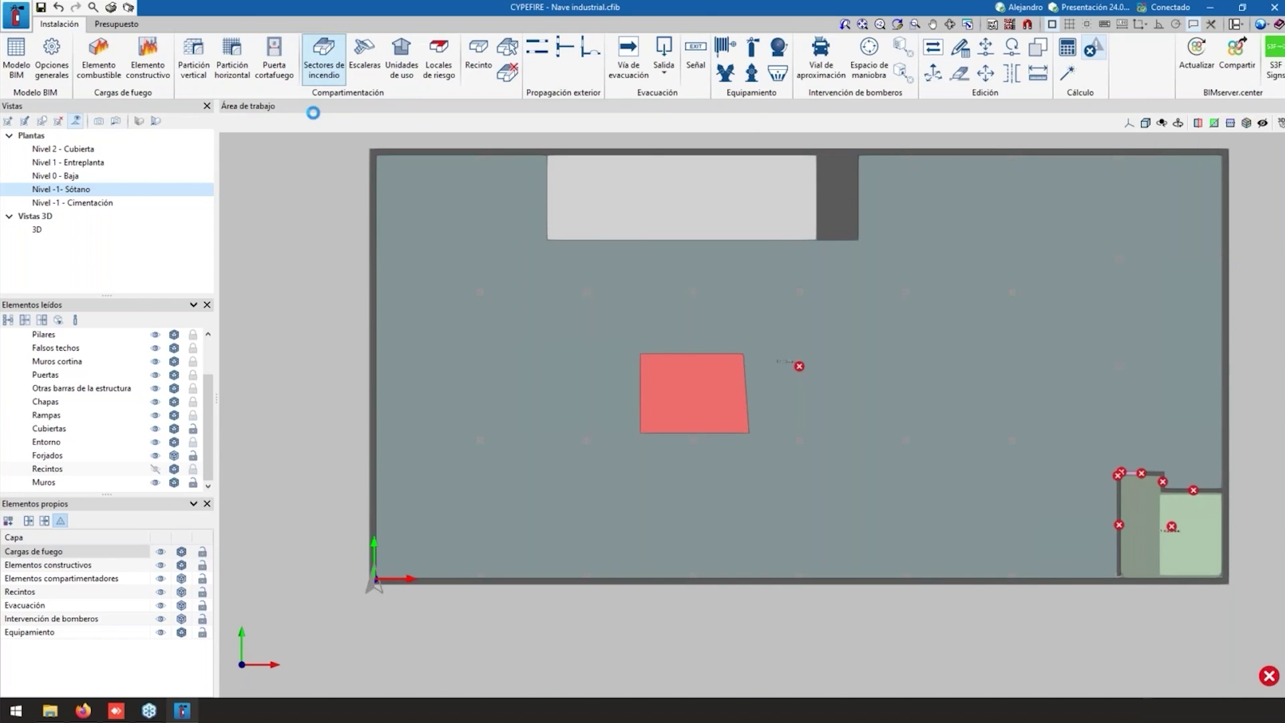
left_click(259, 113)
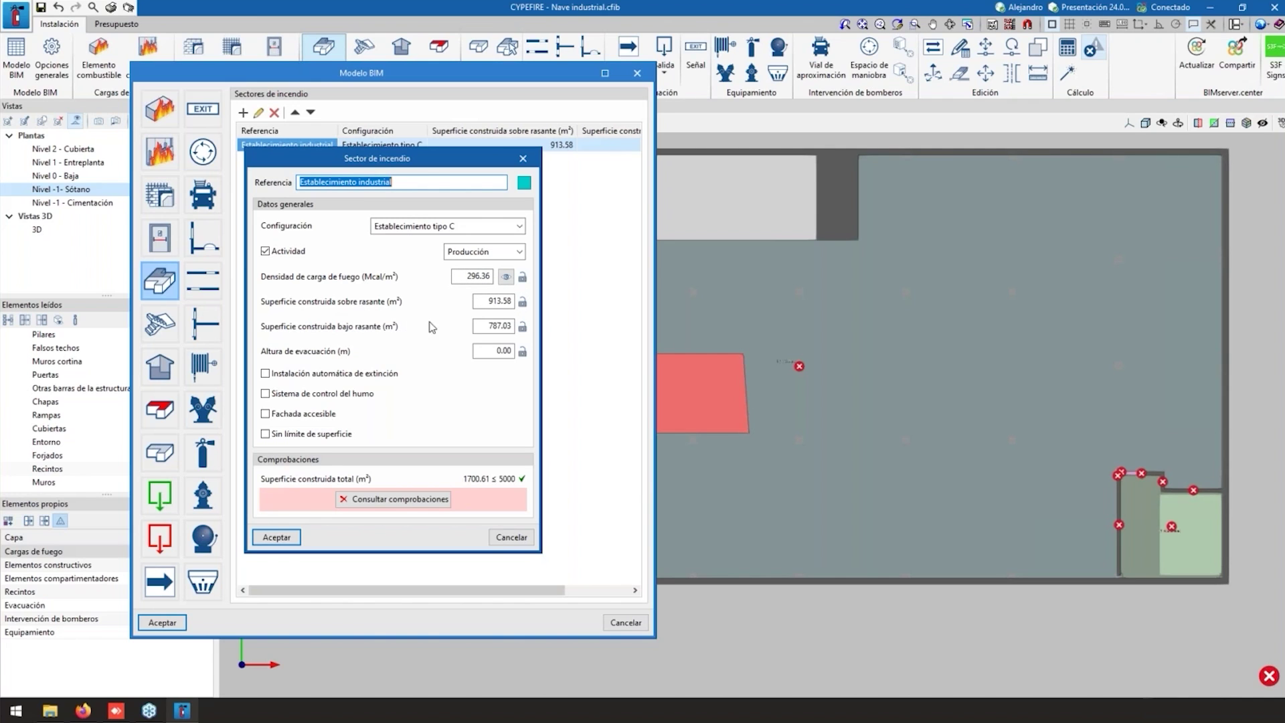
left_click(503, 541)
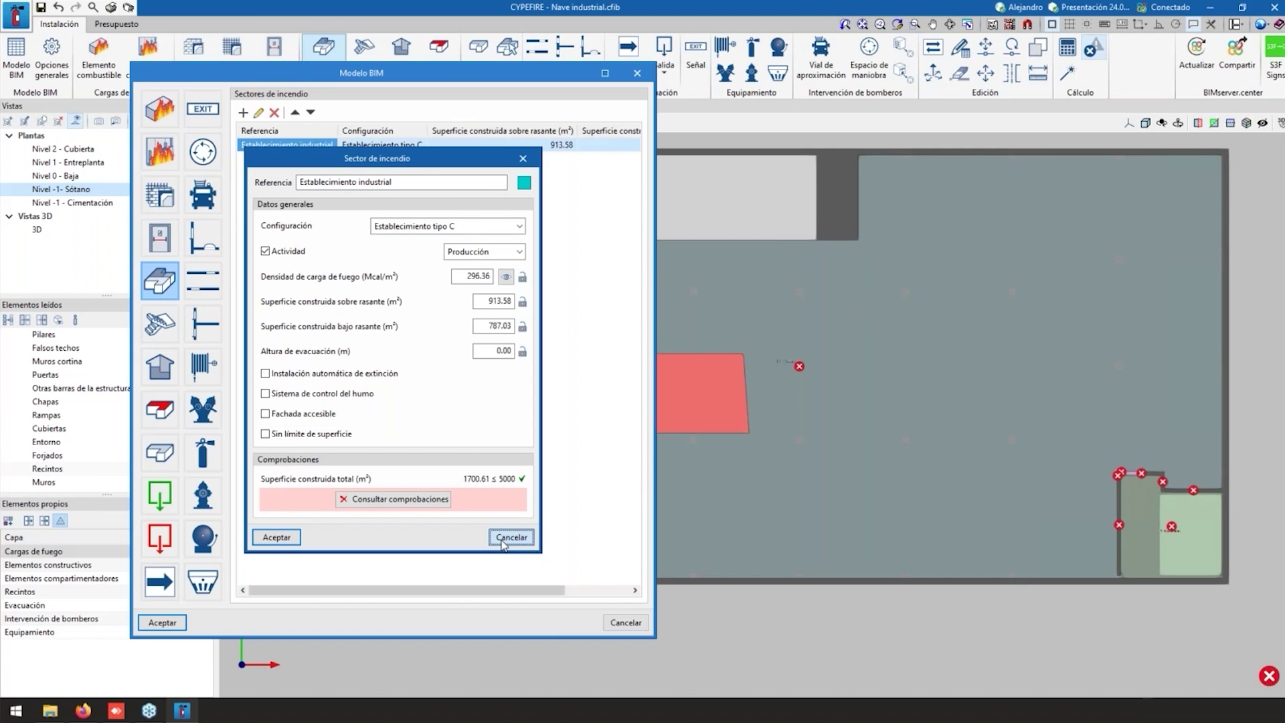
left_click(503, 541)
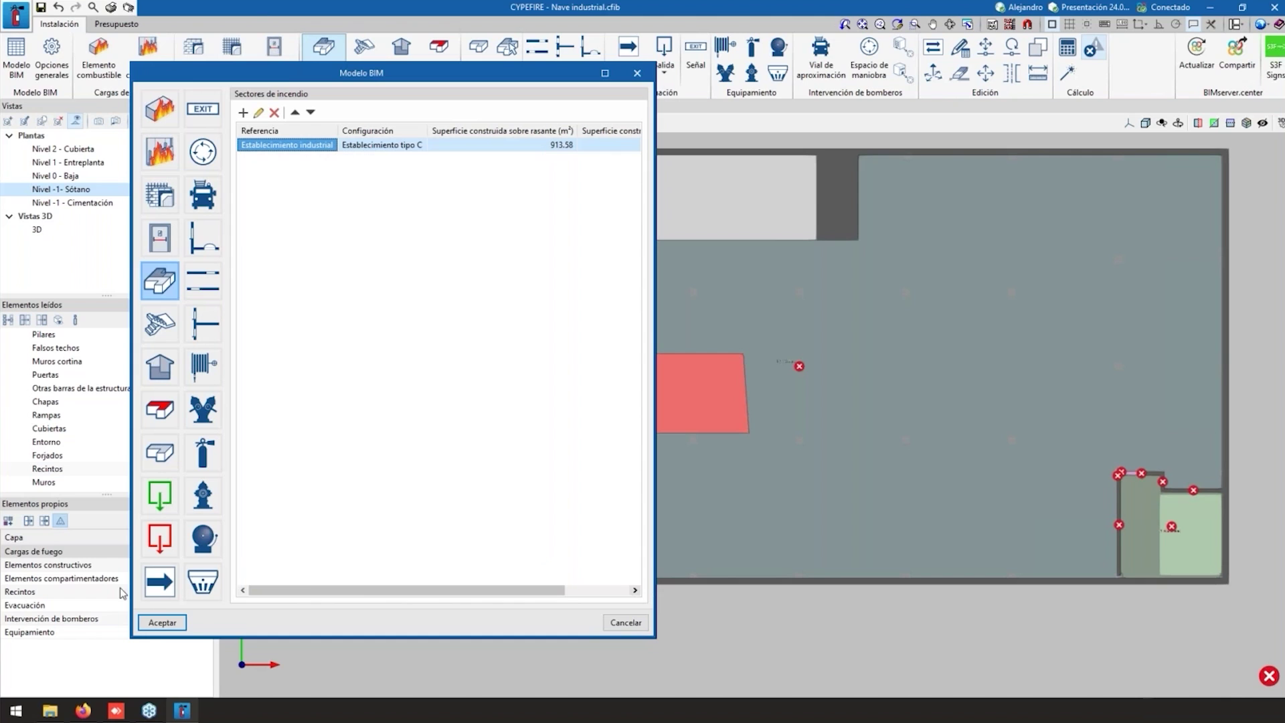
left_click(161, 622)
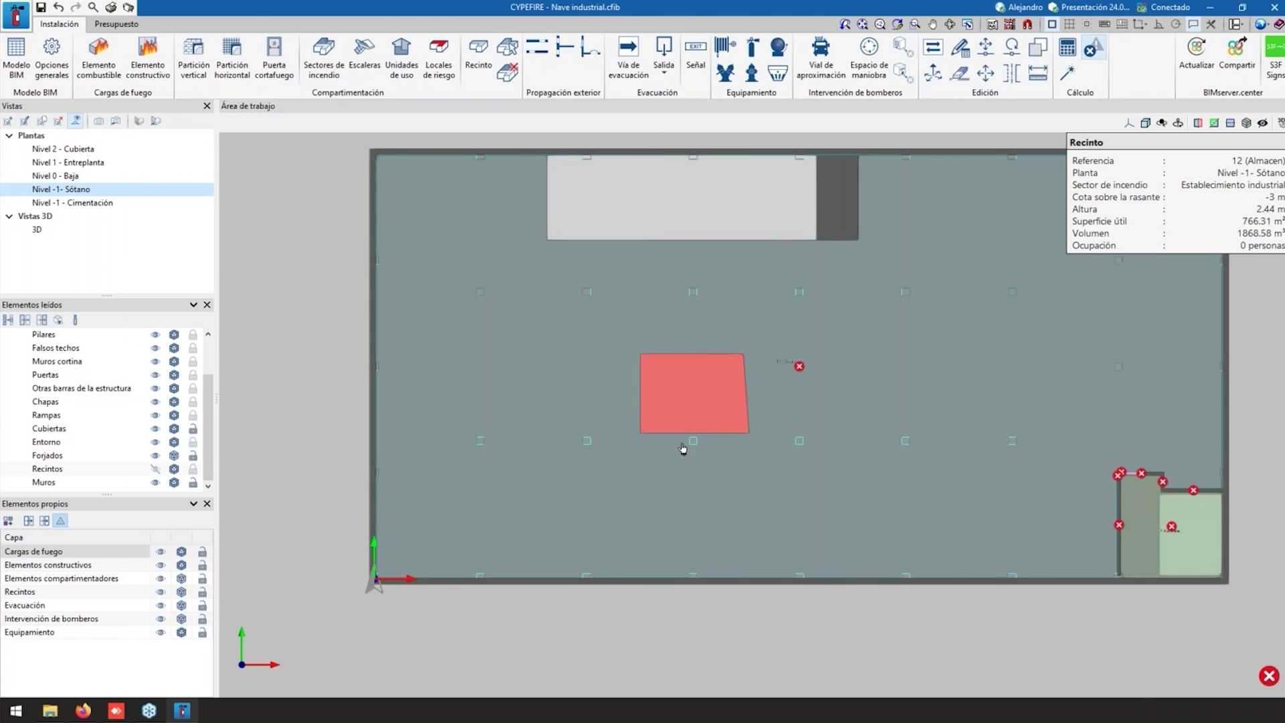
Step: Change the fire load density calculation method to Poder calorífico in the general calculation options
left_click(51, 57)
left_click(578, 162)
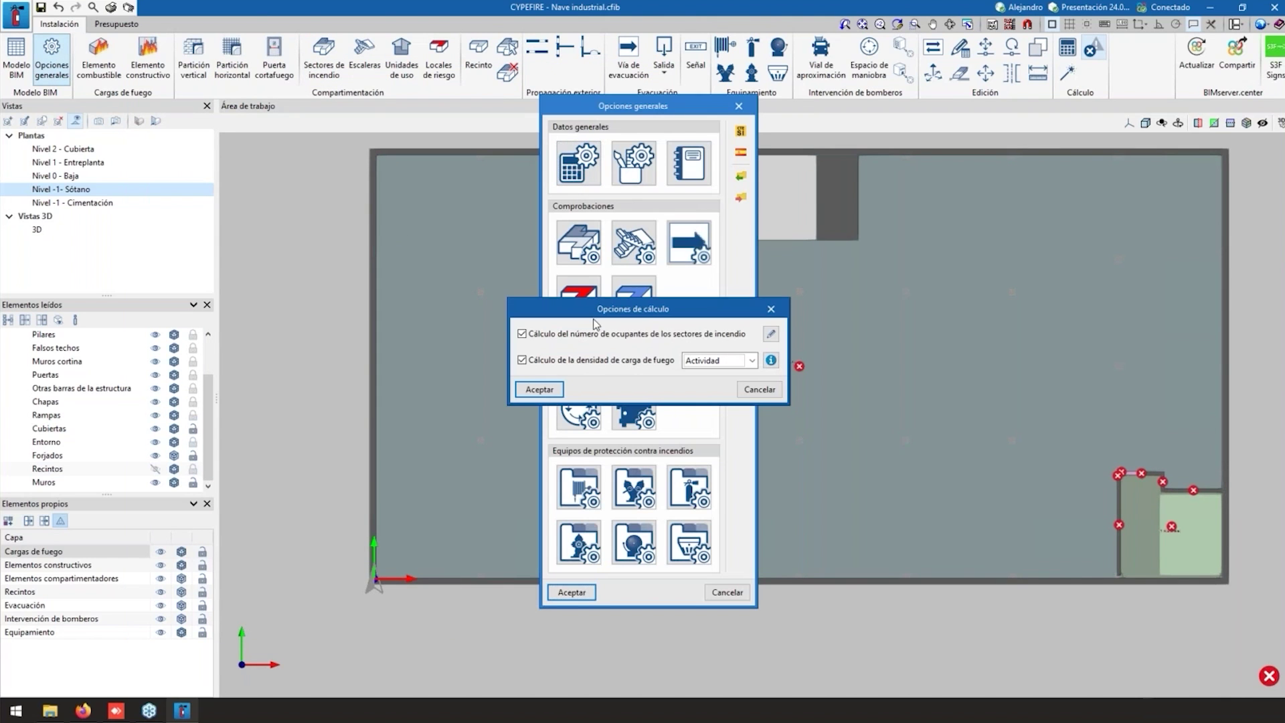
left_click(708, 364)
left_click(707, 373)
left_click(541, 389)
left_click(571, 591)
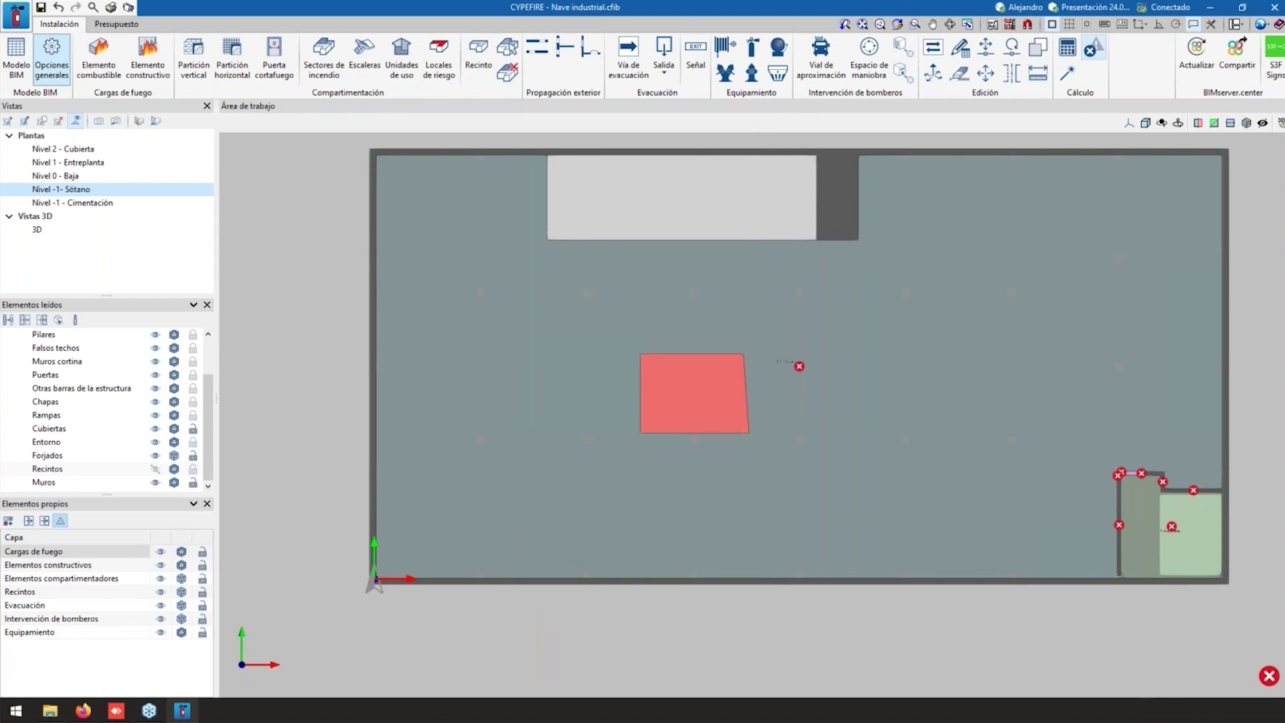
Step: Check the Poder calorífico of the fuel assigned to the basement fire load, keeping its data as they are
left_click(654, 355)
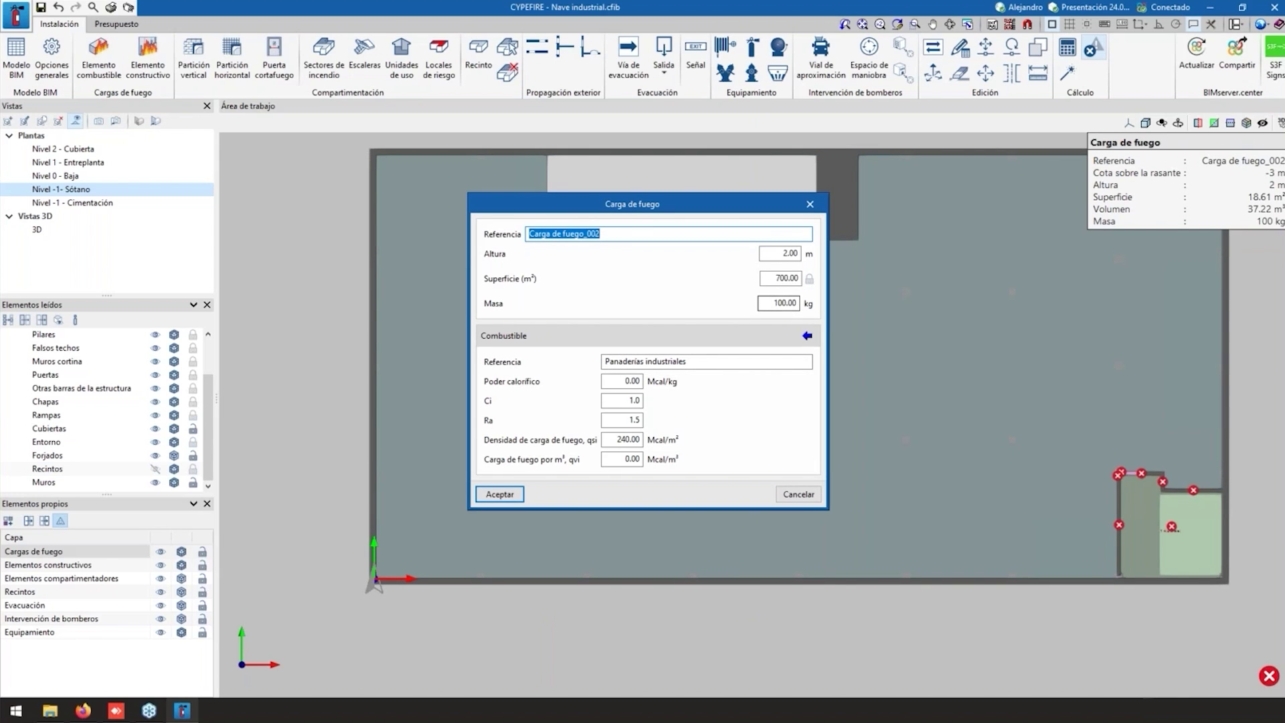
left_click(631, 382)
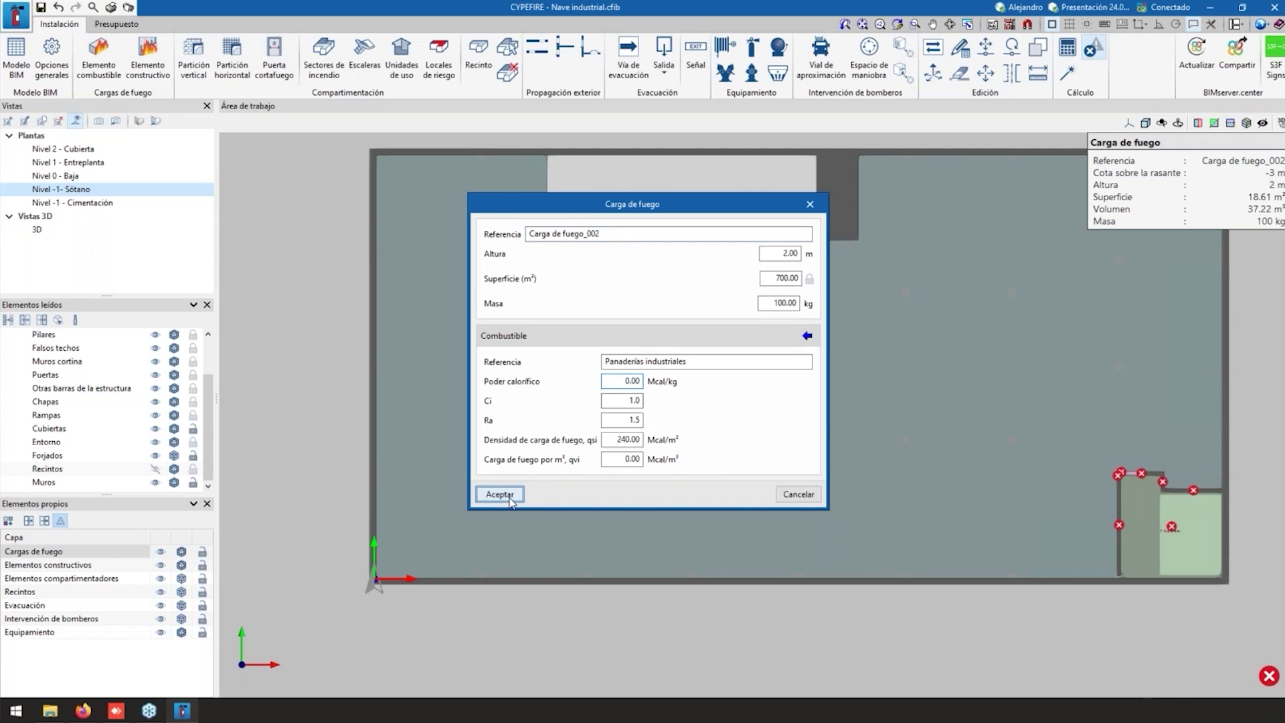
left_click(508, 498)
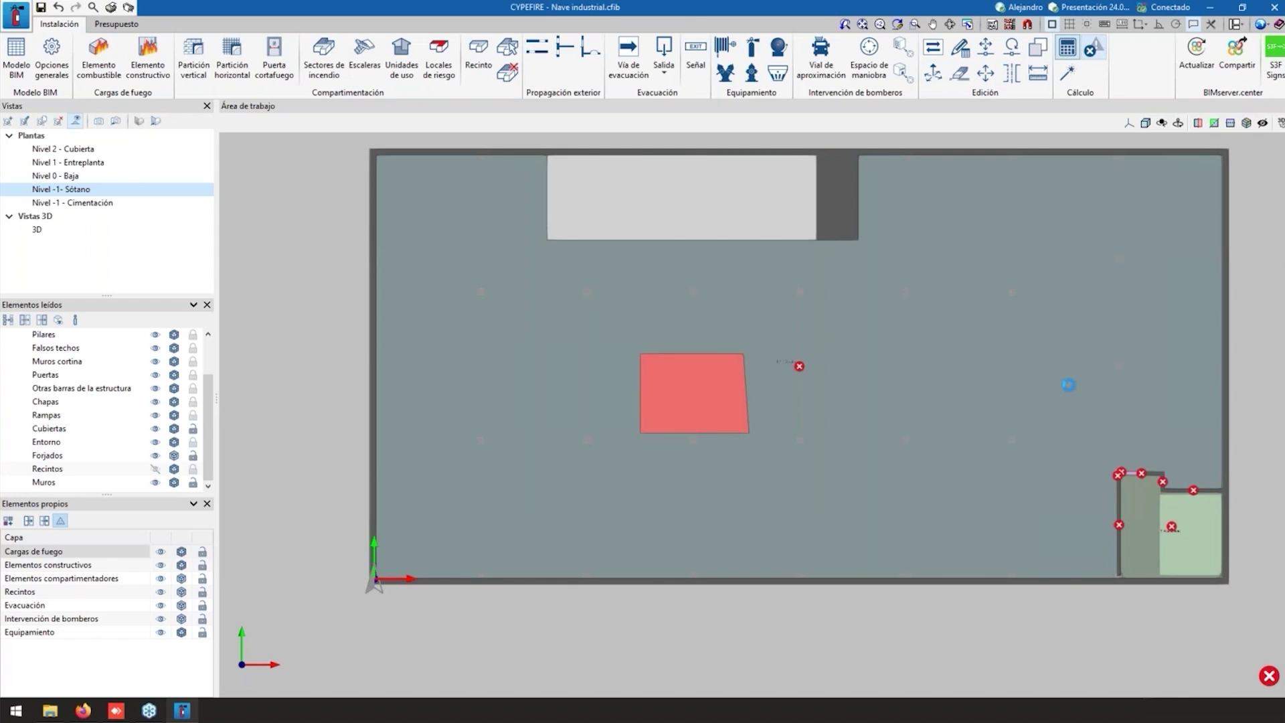
Step: Check the fire load density of the sector Establecimiento industrial under the calorific value method
left_click(325, 55)
double_click(579, 144)
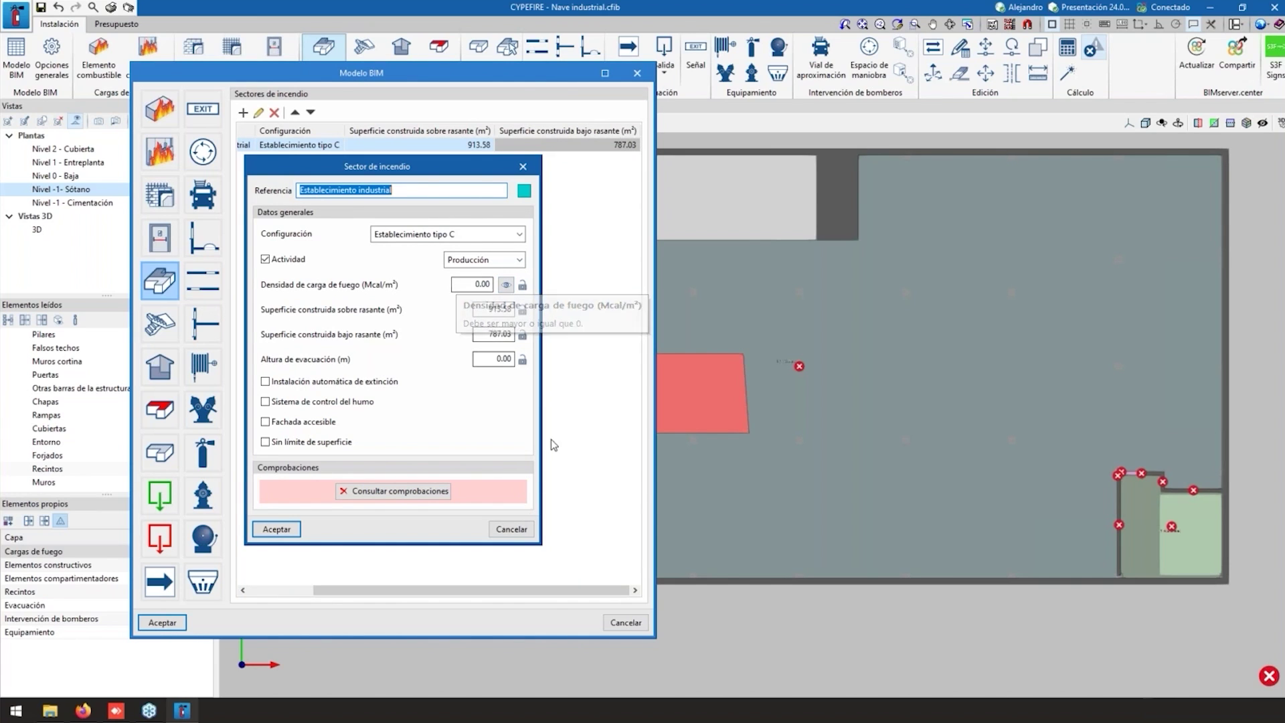
left_click(277, 528)
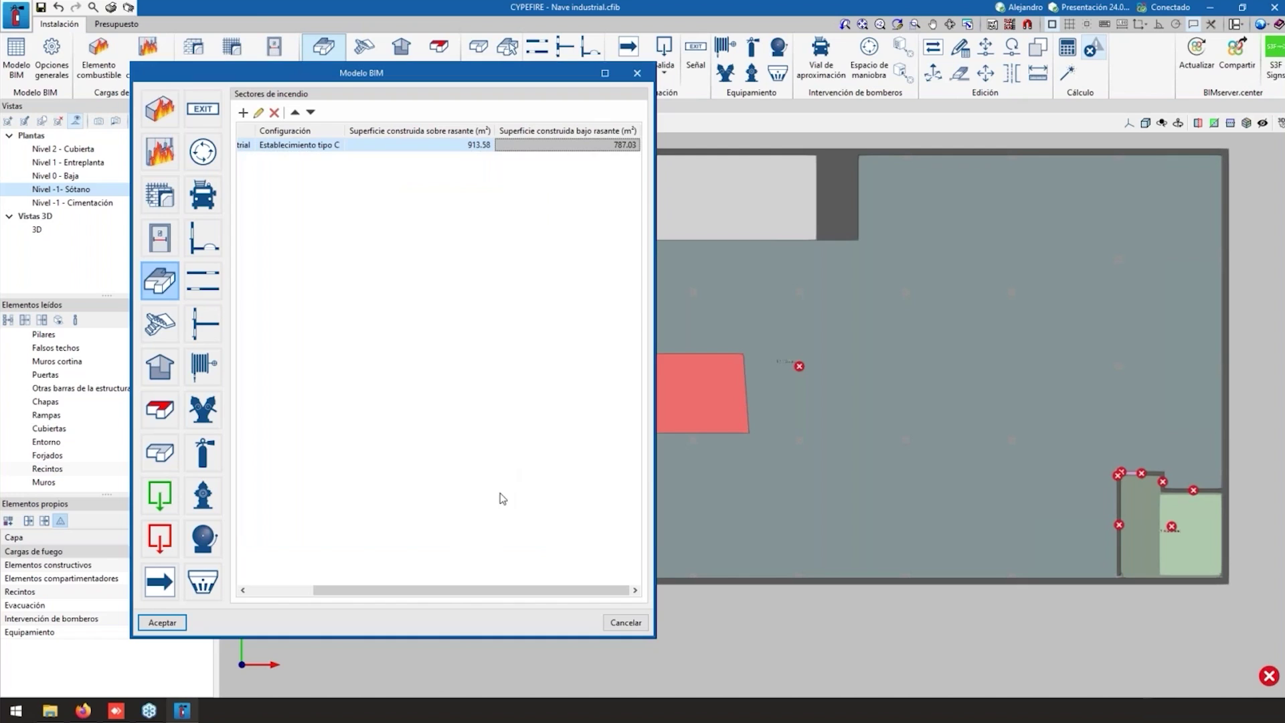
left_click(626, 623)
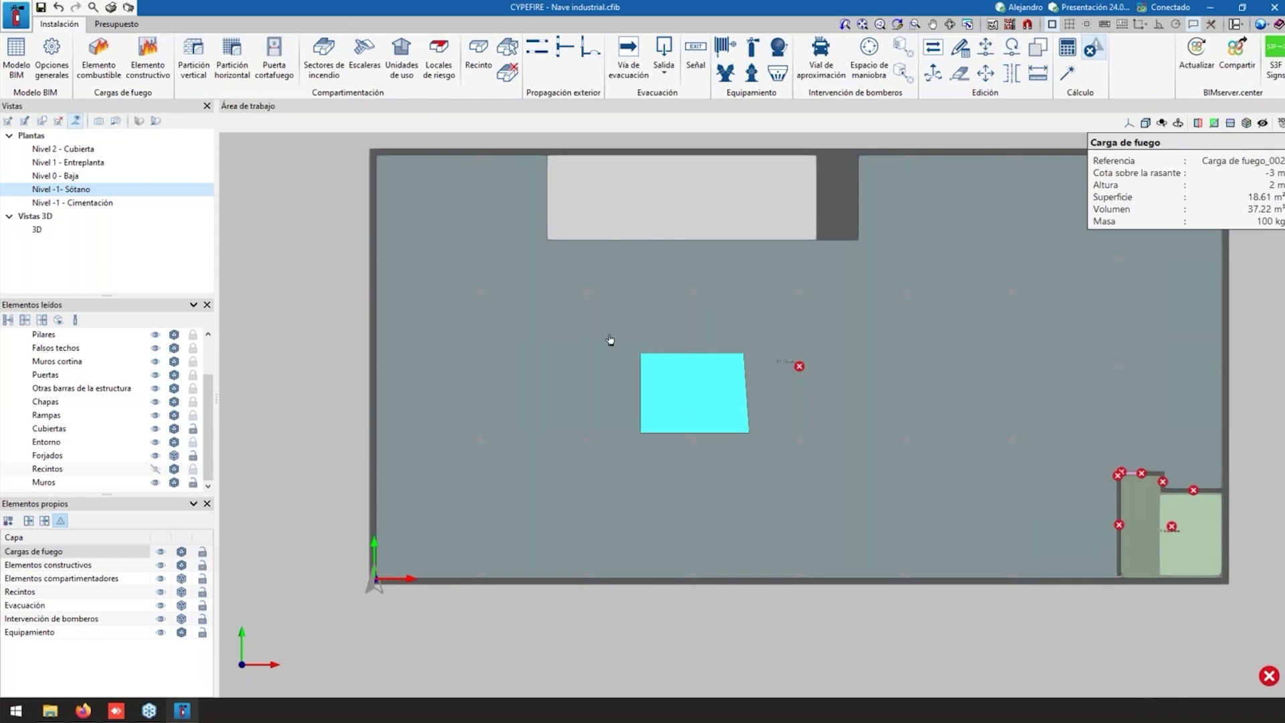
Step: Set the fire load density calculation method back to Actividad in the general calculation options
left_click(51, 62)
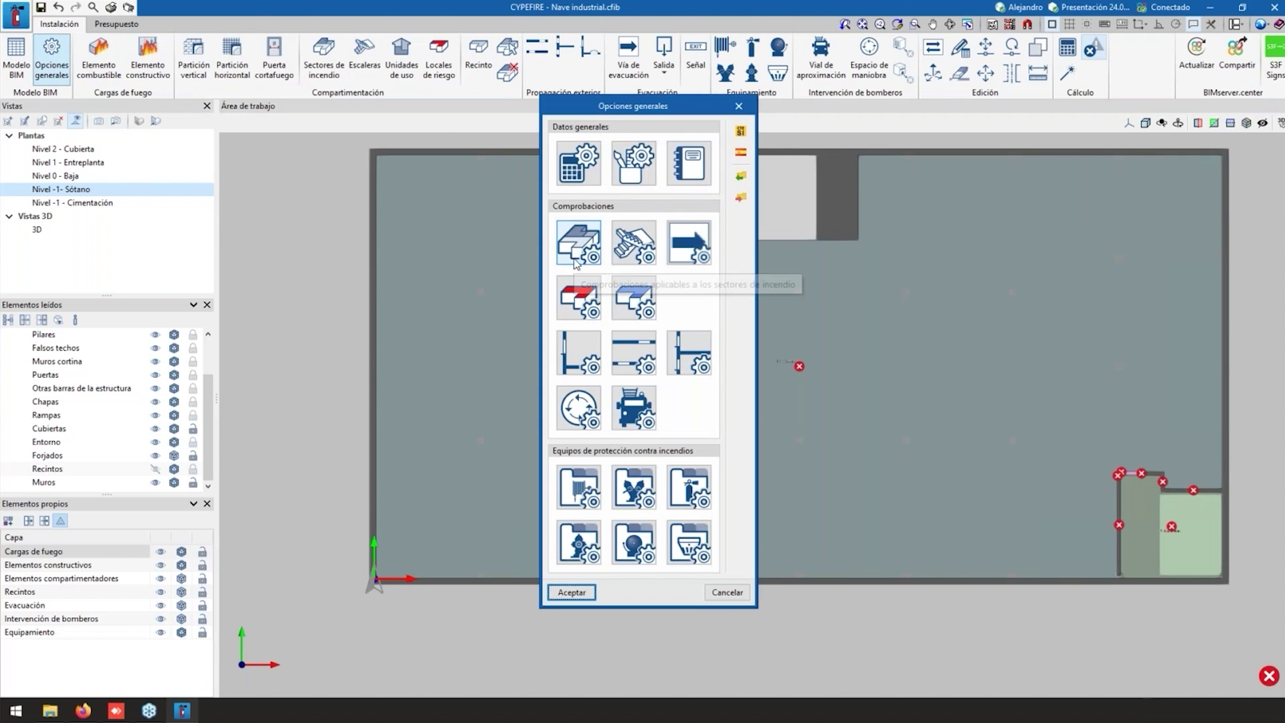
left_click(577, 244)
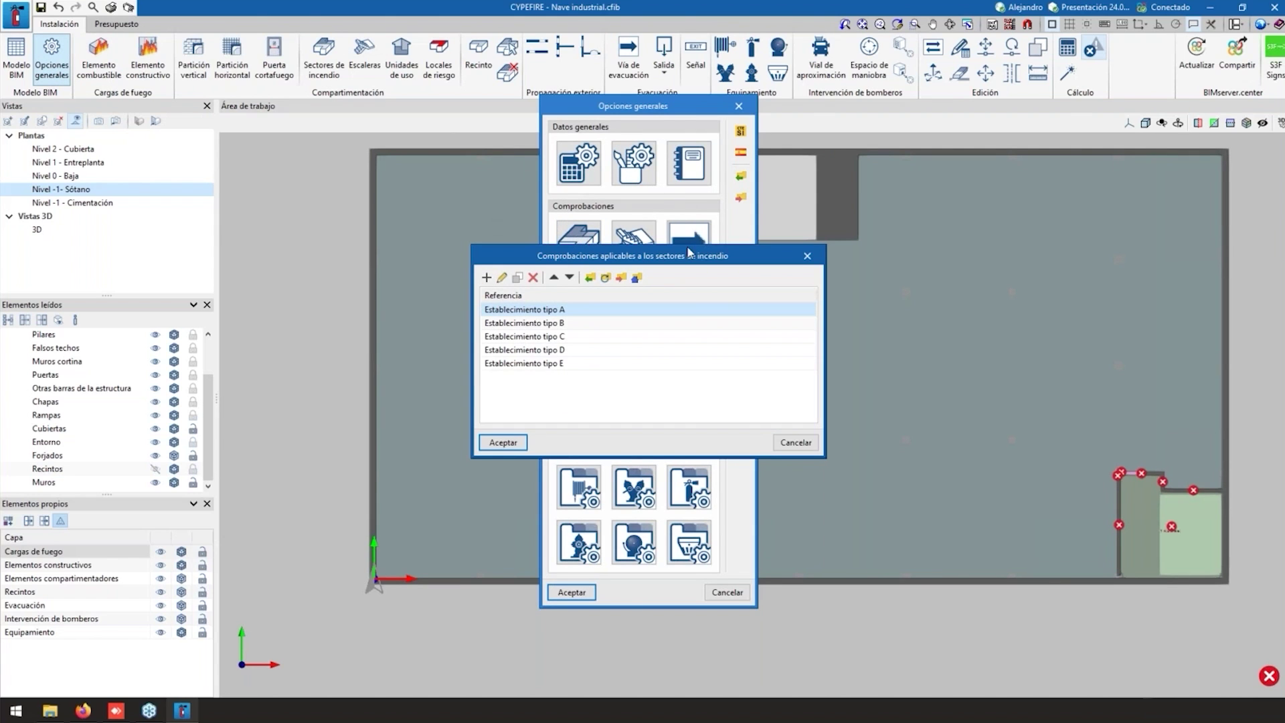
key("Escape")
left_click(580, 162)
left_click(715, 360)
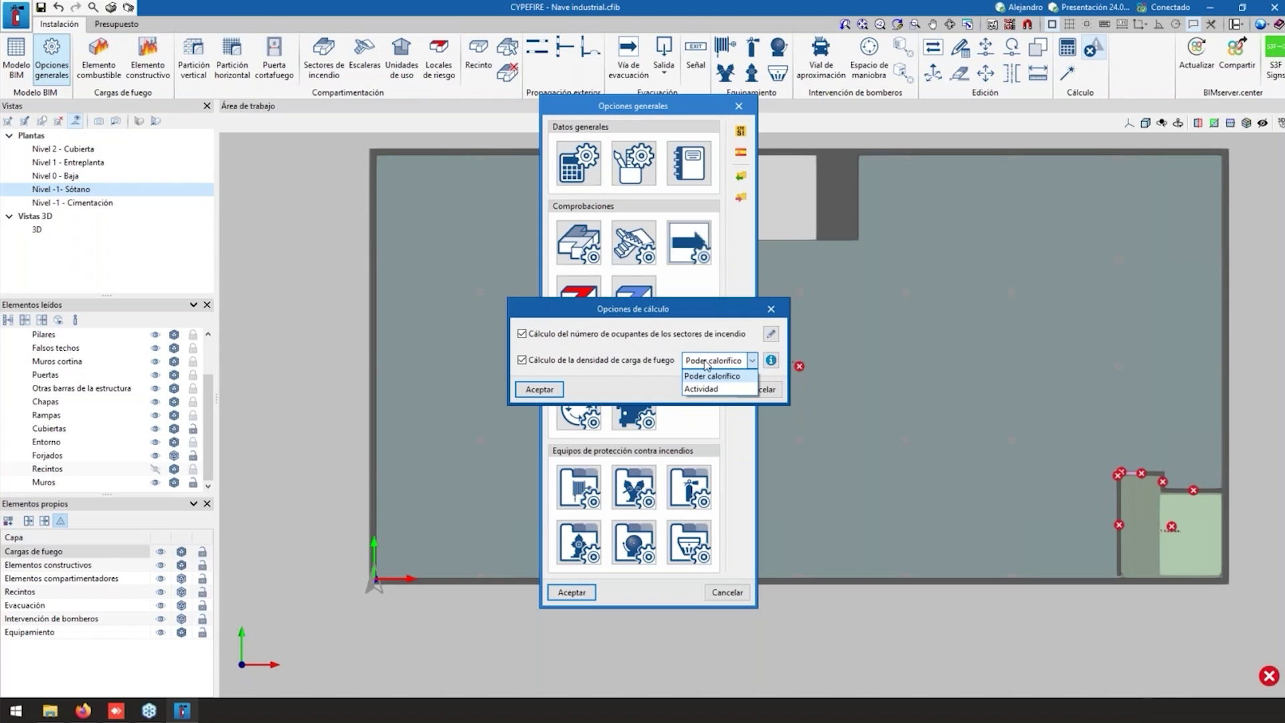
left_click(706, 389)
left_click(539, 389)
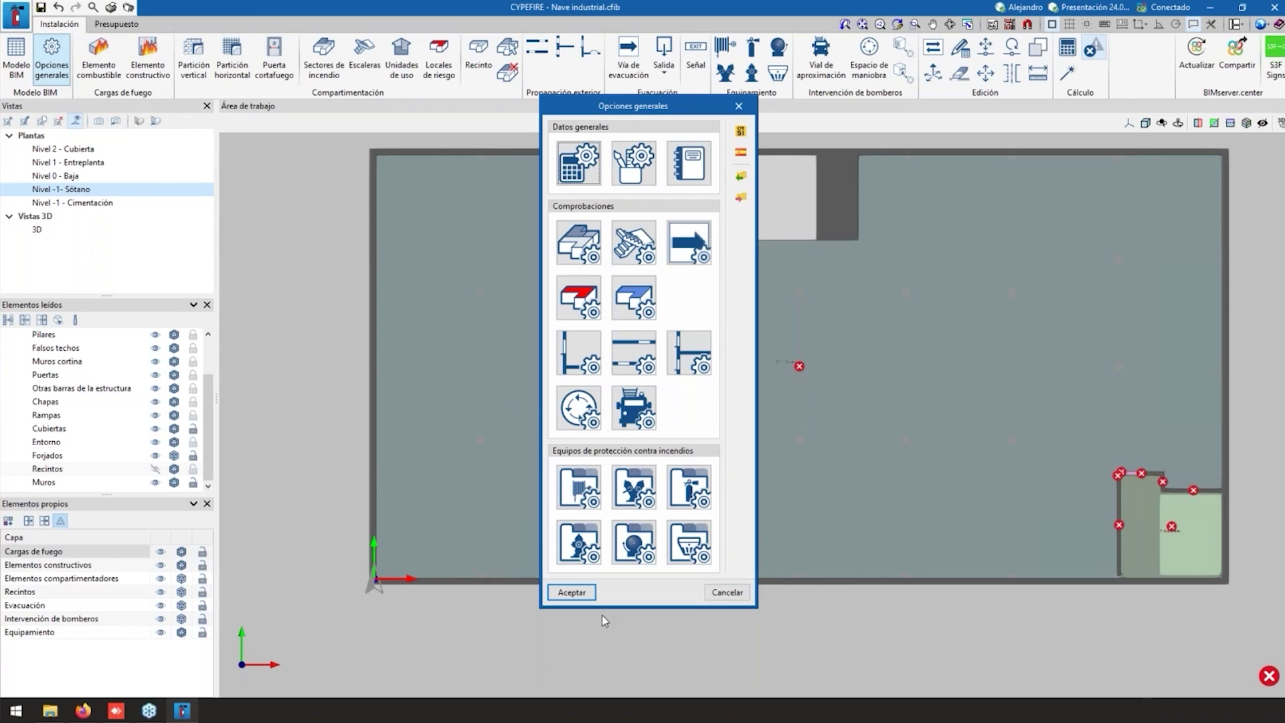
left_click(572, 592)
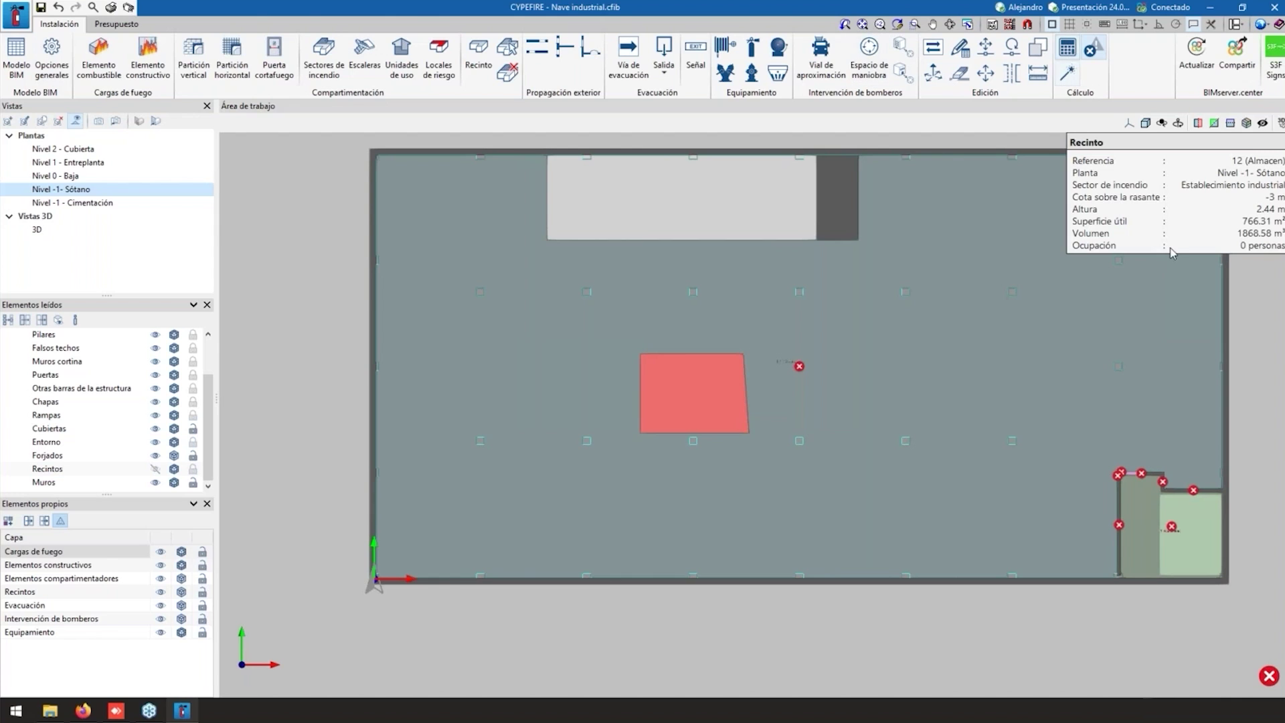
Step: Examine the fire load density justification of the sector Establecimiento industrial, reviewing each fire load's fuel and contribution, and return to the floor plan
left_click(324, 57)
double_click(453, 146)
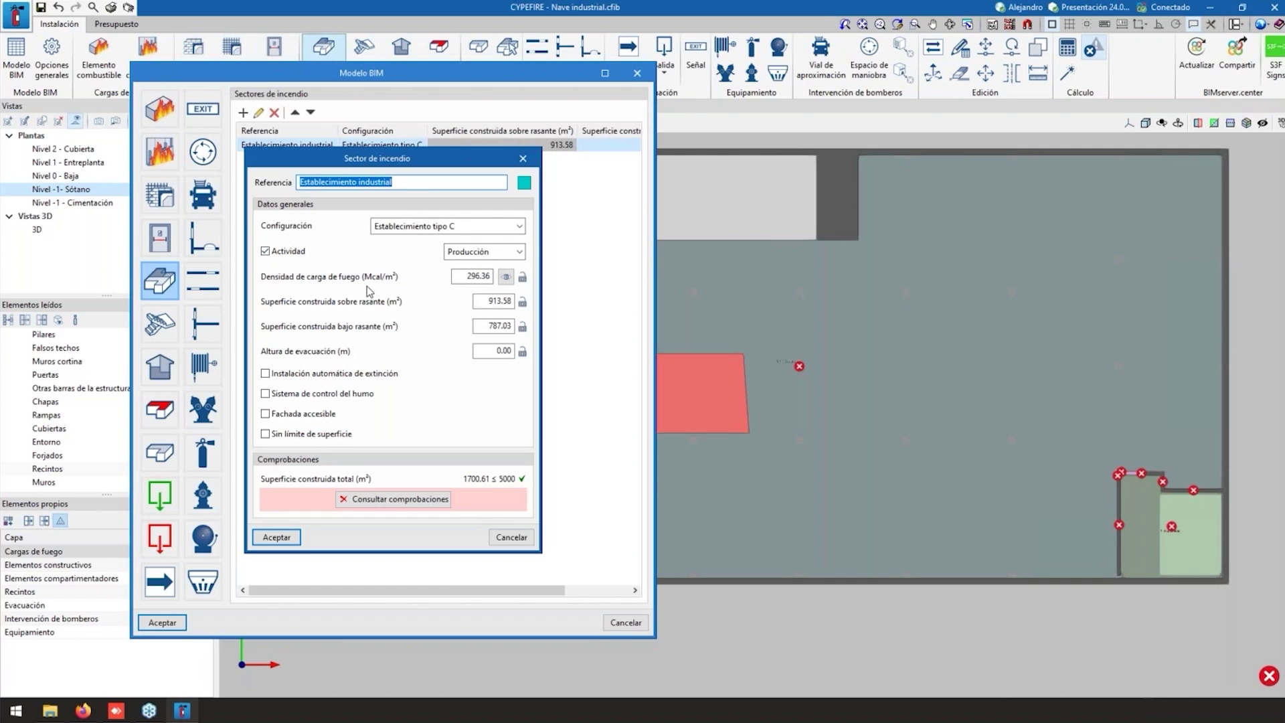
left_click(506, 277)
left_click(243, 171)
left_click(332, 168)
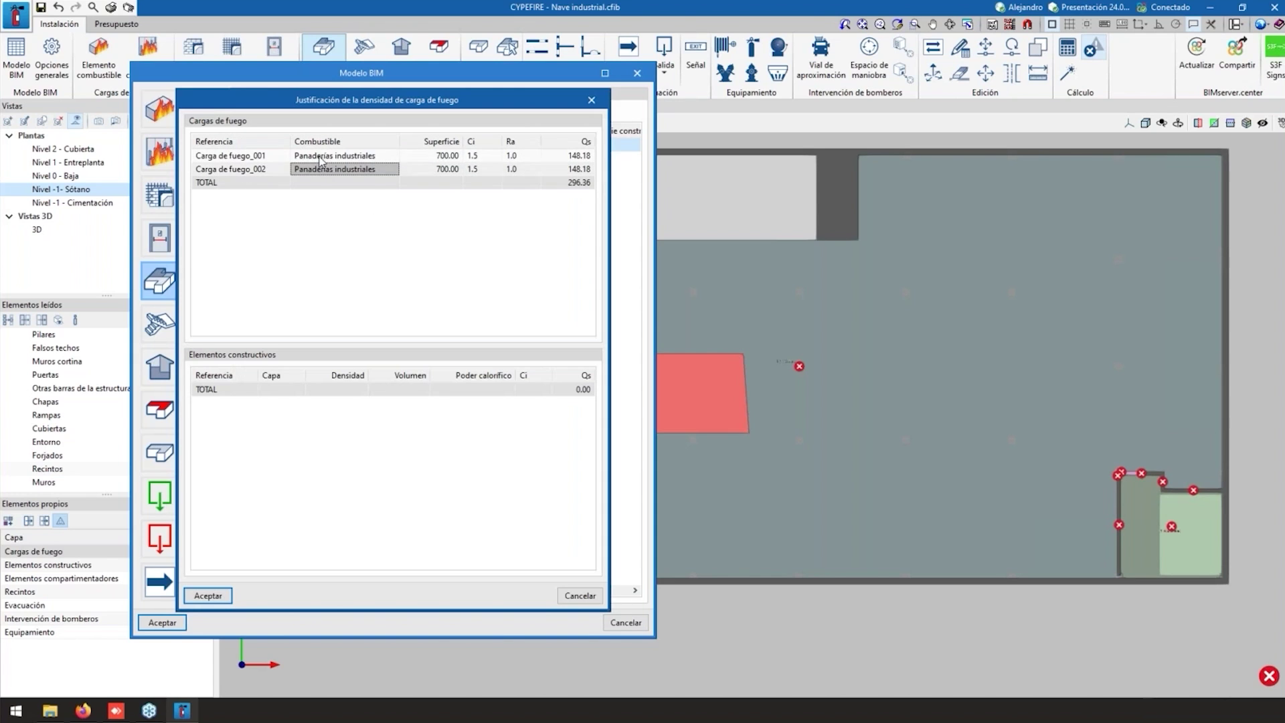
left_click(324, 156)
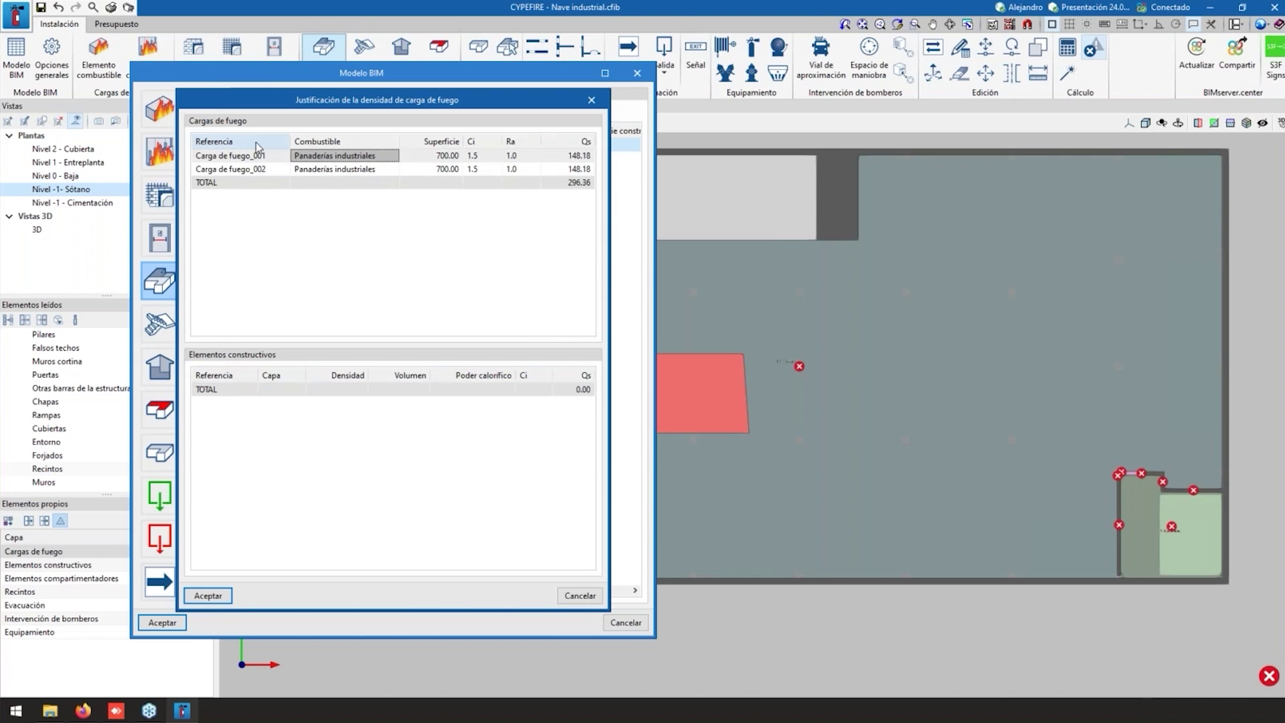
left_click(257, 171)
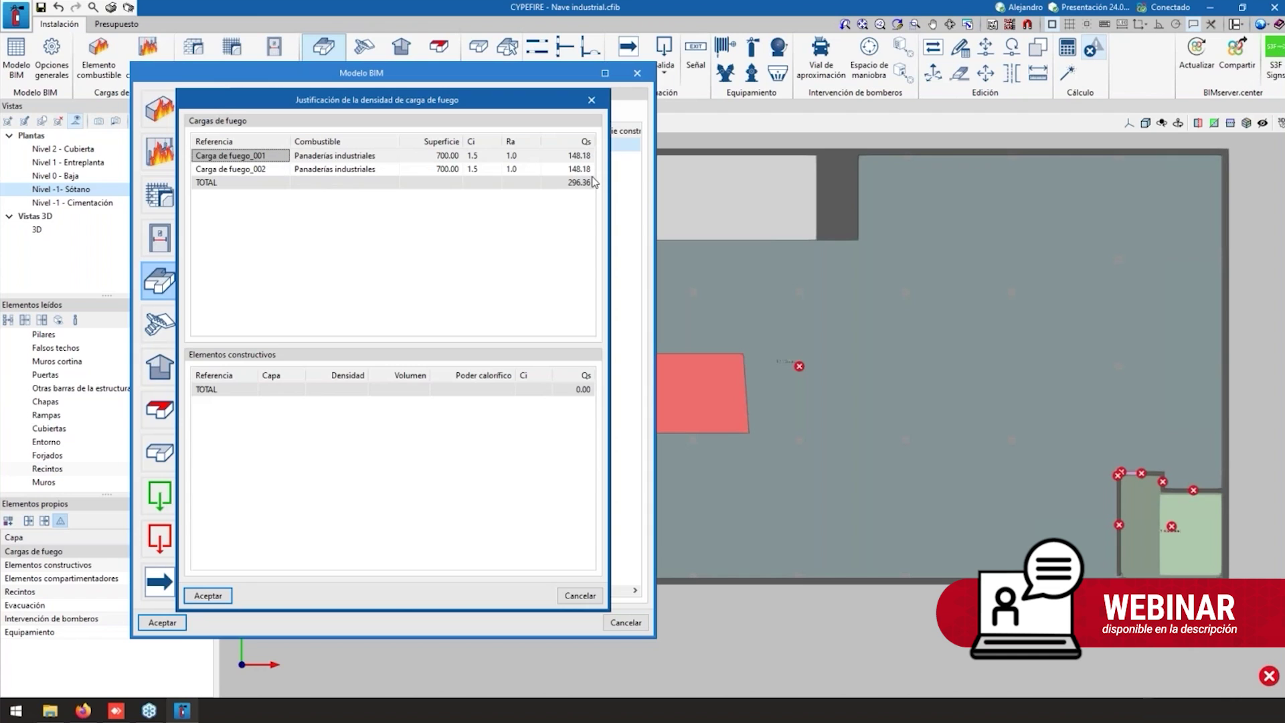
left_click(591, 100)
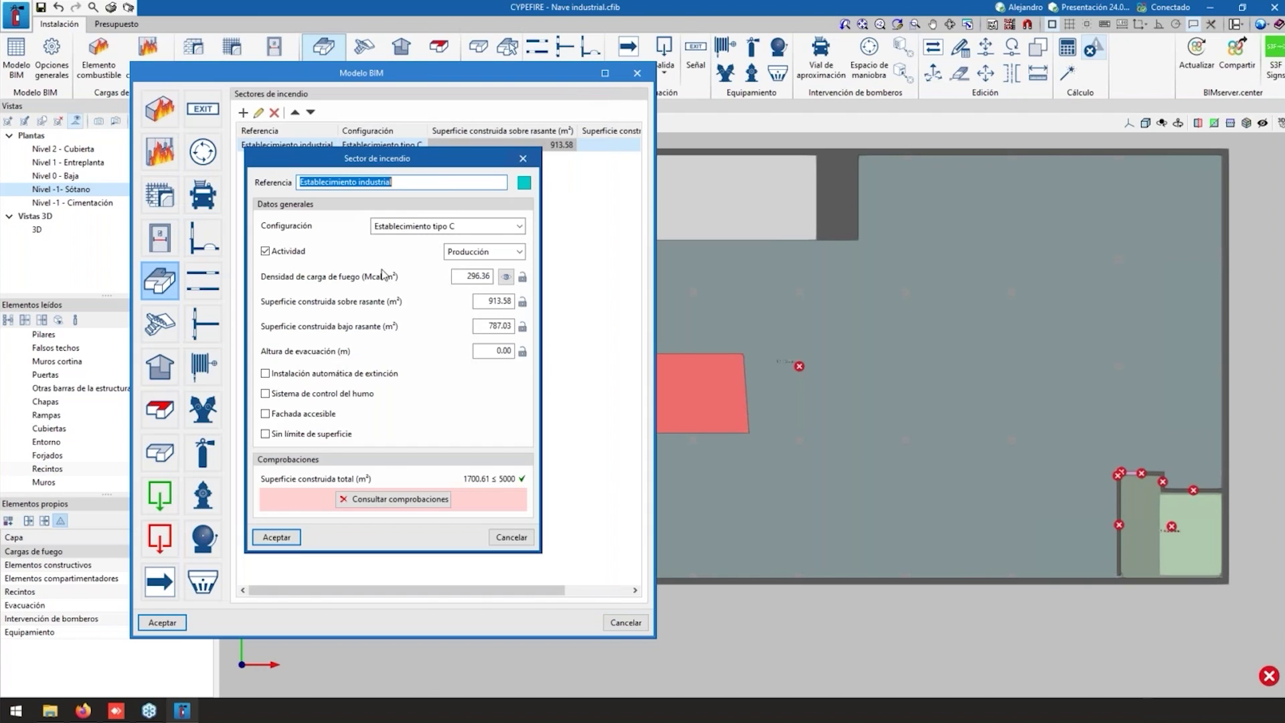
left_click(277, 538)
left_click(164, 622)
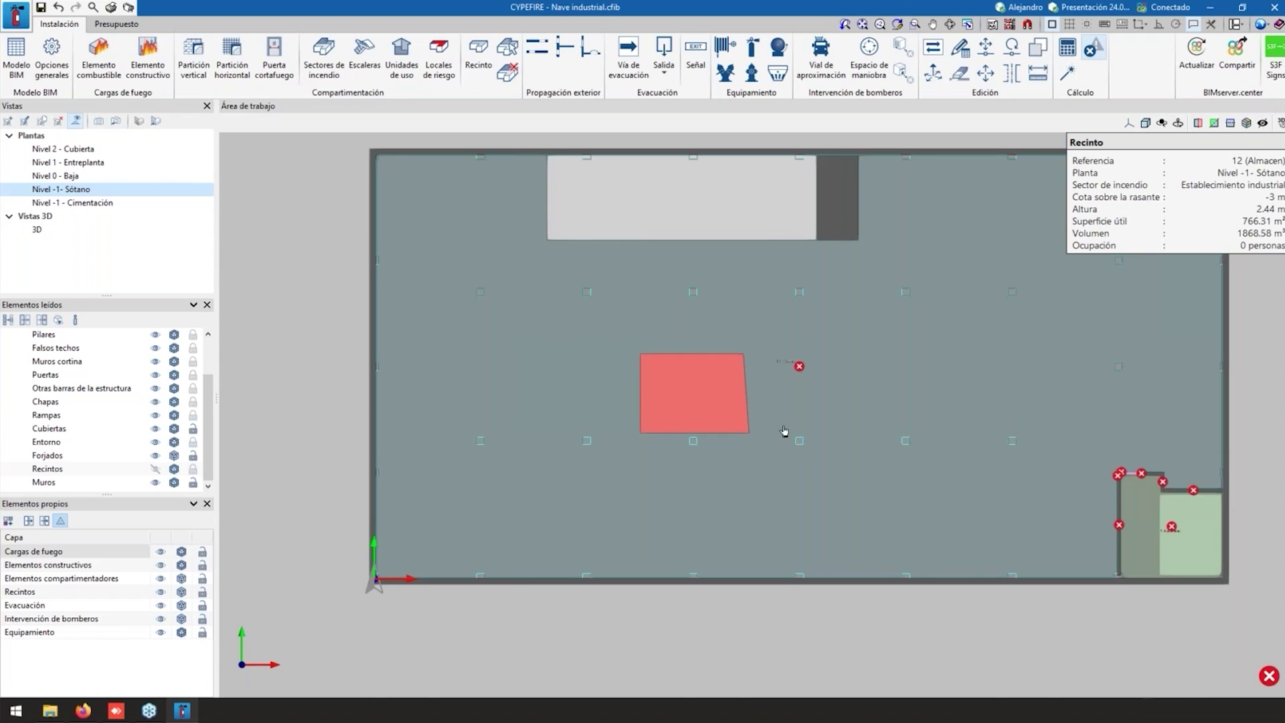
mouse_move(800, 365)
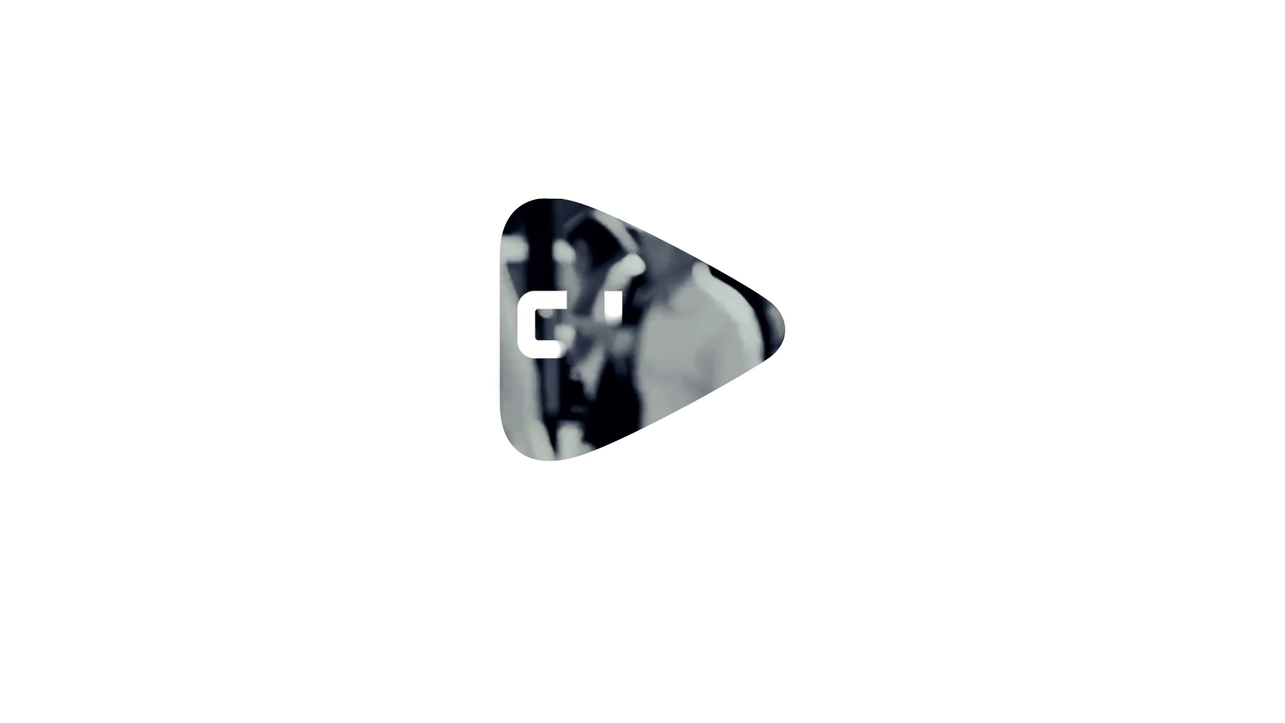